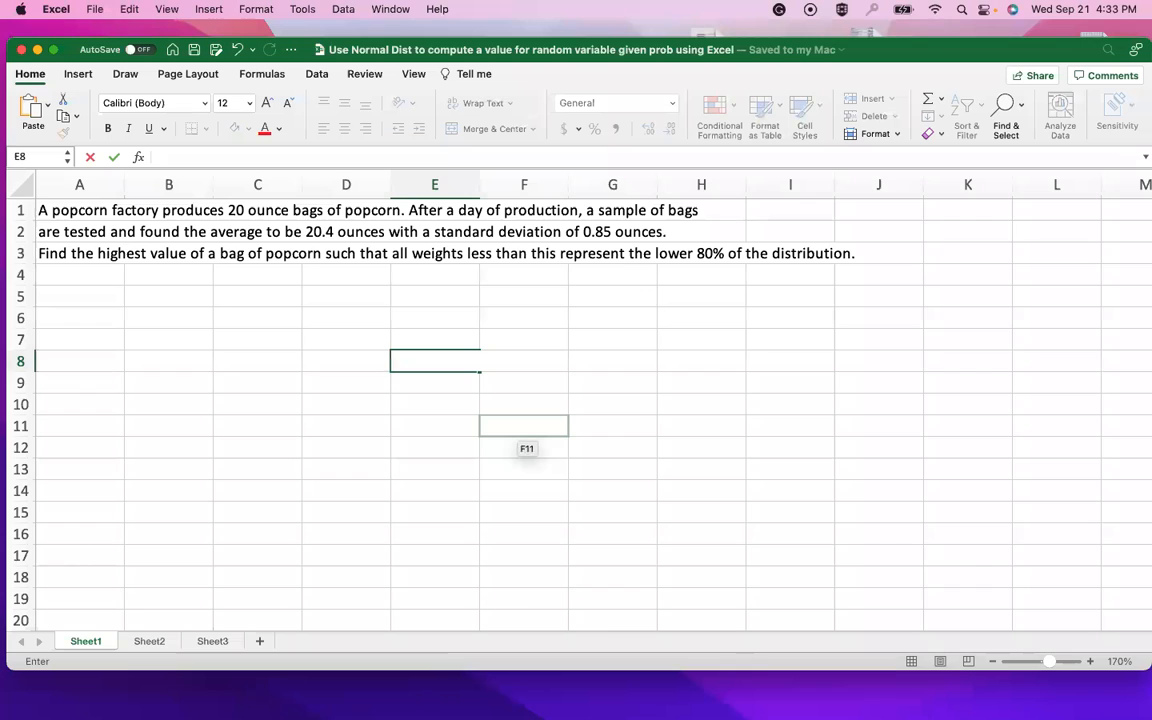
Sketch a bell curve over a baseline in black ink across columns H to L, with vertical lines at its centre and upper cutoff
click(123, 72)
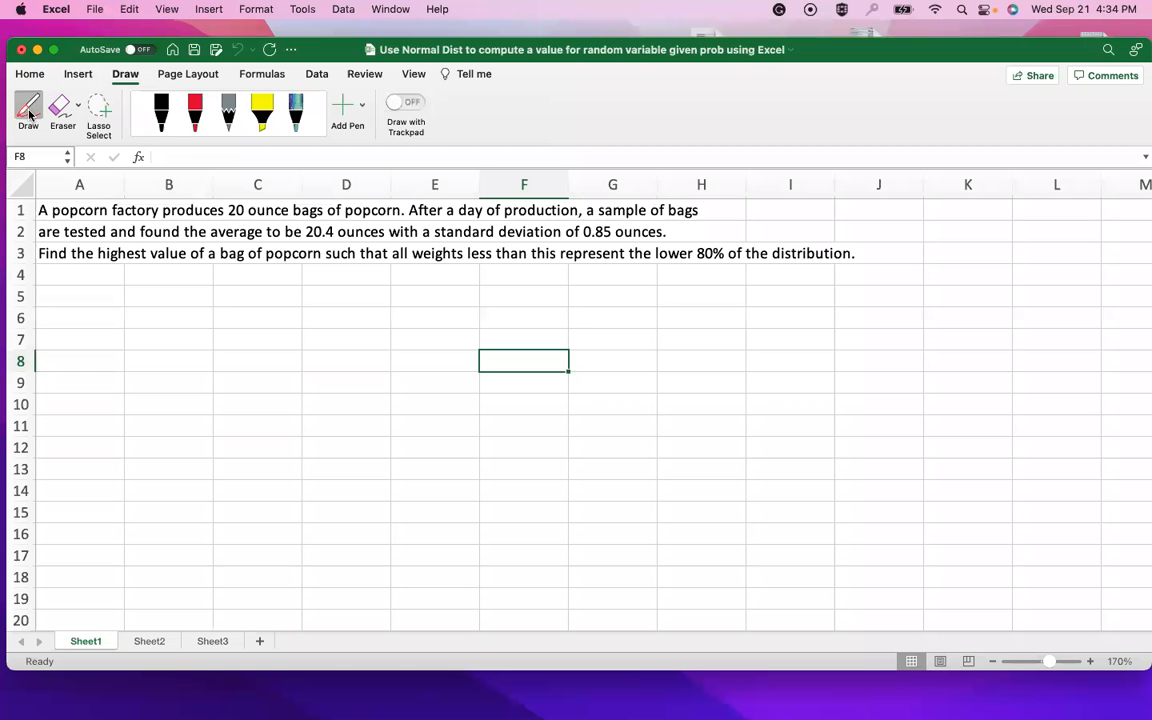
click(29, 113)
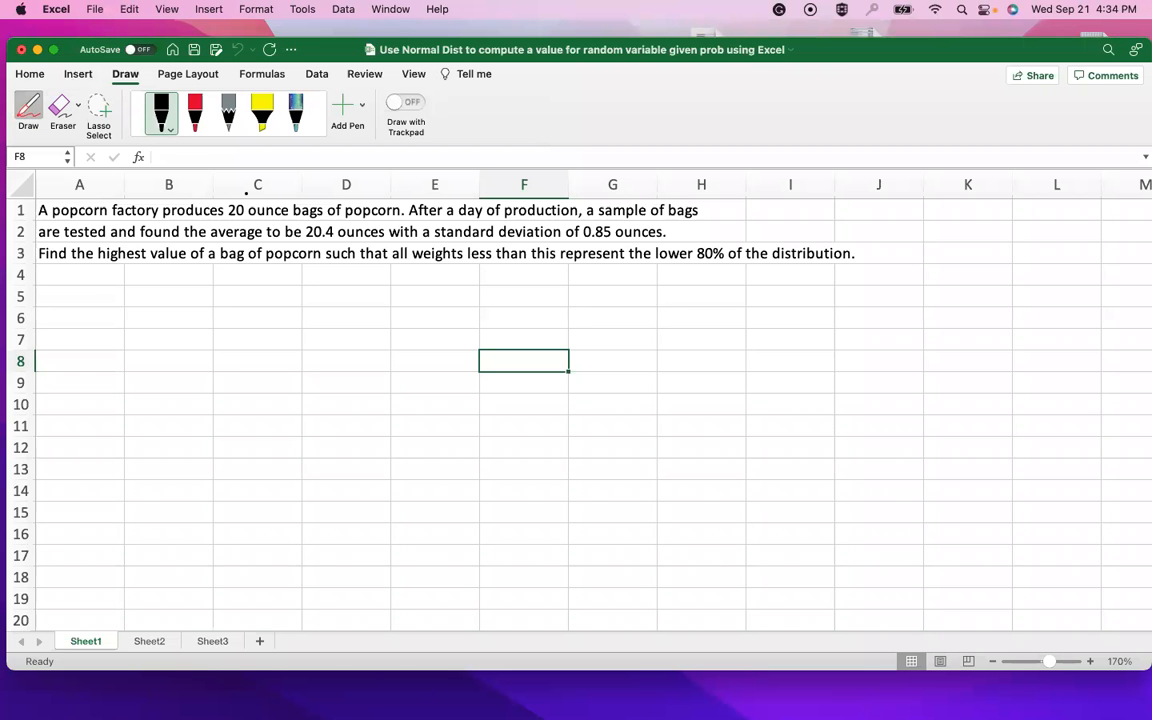
drag(707, 441, 1057, 433)
mouse_move(697, 429)
mouse_down()
mouse_move(825, 296)
mouse_move(1057, 432)
mouse_up()
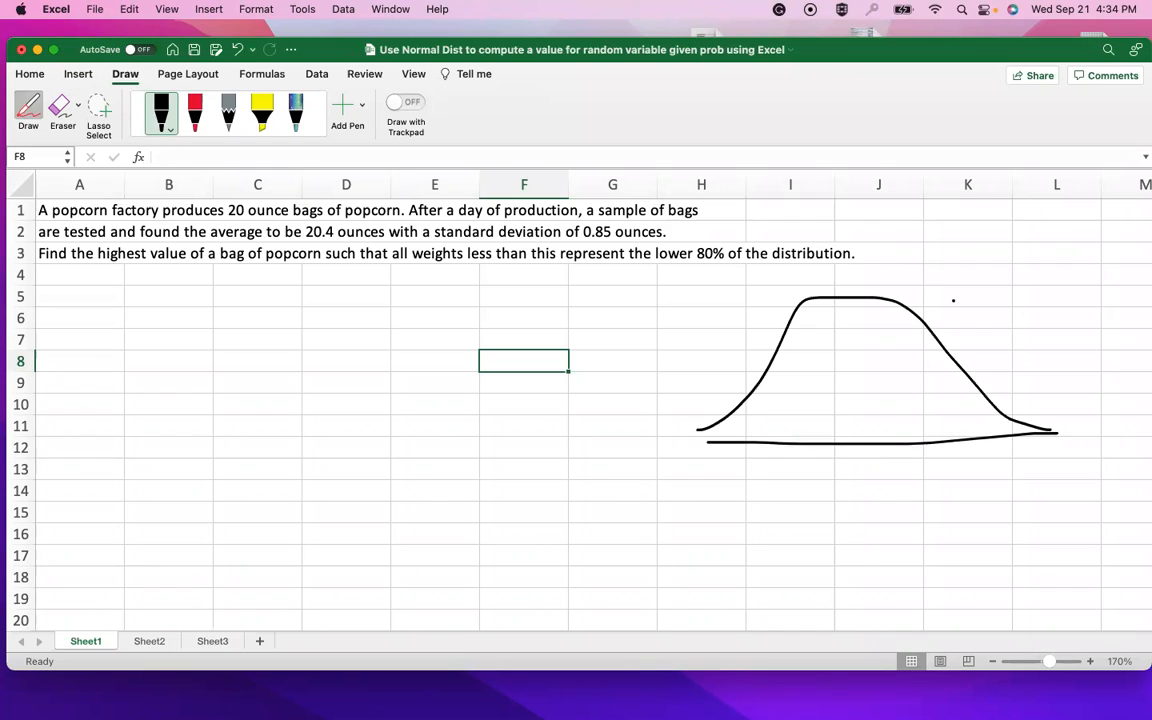
drag(855, 295, 863, 456)
drag(954, 301, 978, 500)
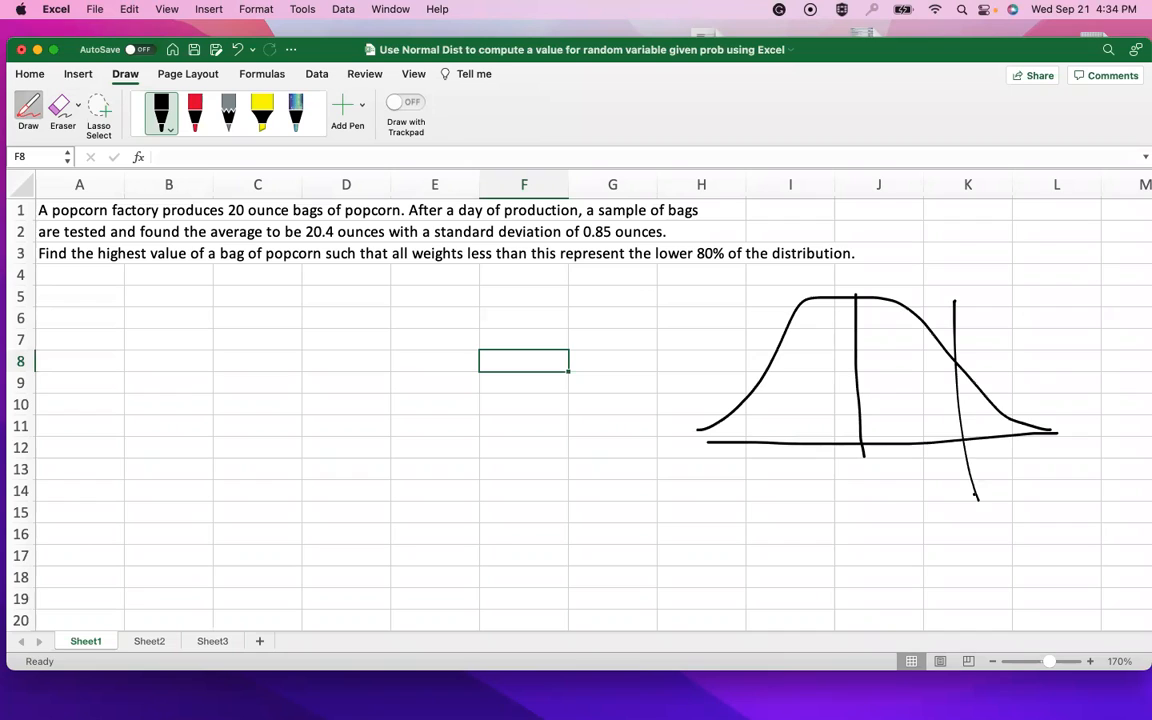
Shade the area below the cutoff line with ink strokes and draw an empty box at the line's lower end for the unknown value
mouse_move(937, 431)
mouse_down()
mouse_move(760, 410)
mouse_move(787, 356)
mouse_up()
drag(950, 505, 978, 500)
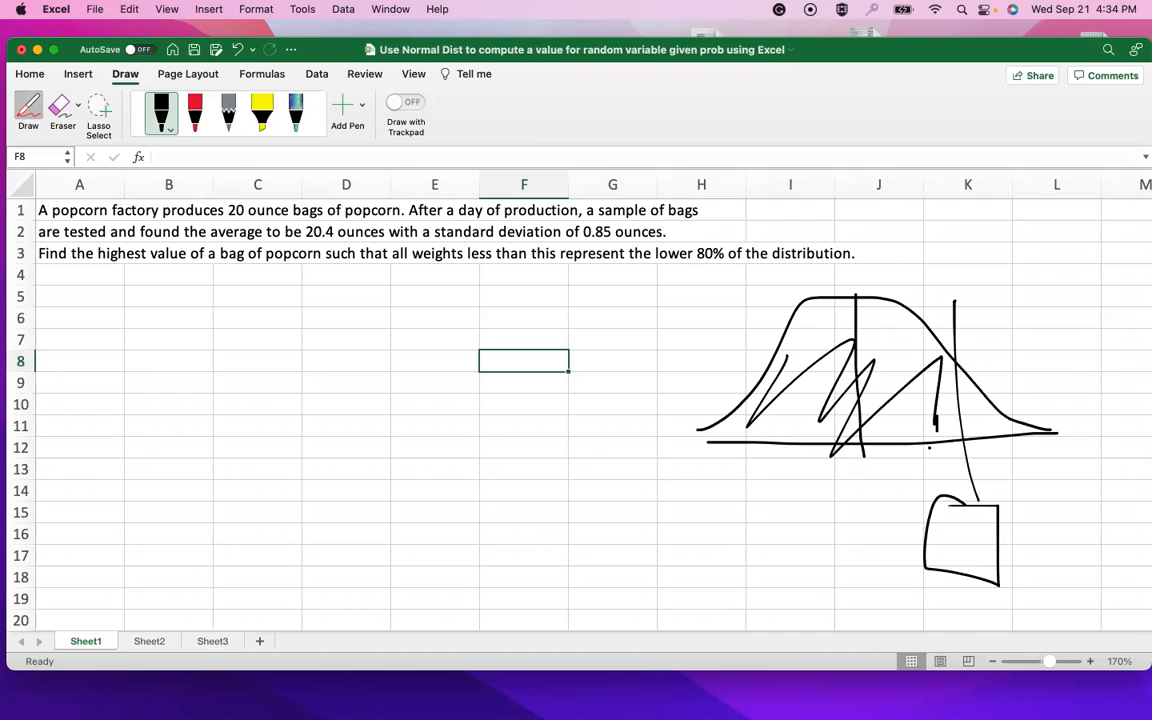
mouse_move(958, 408)
mouse_down()
mouse_move(749, 394)
mouse_move(676, 440)
mouse_move(732, 455)
mouse_up()
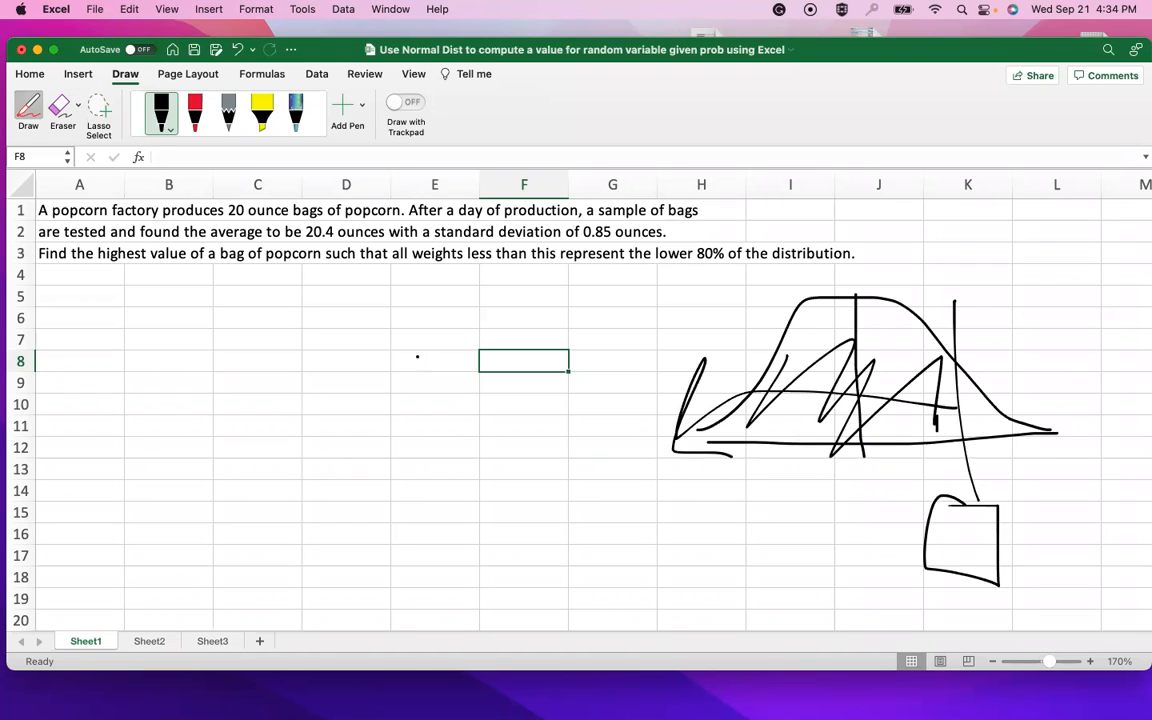
Stop inking, label cell A6 "prob" and enter 80% in B6
click(28, 108)
click(92, 317)
text(prob)
click(160, 319)
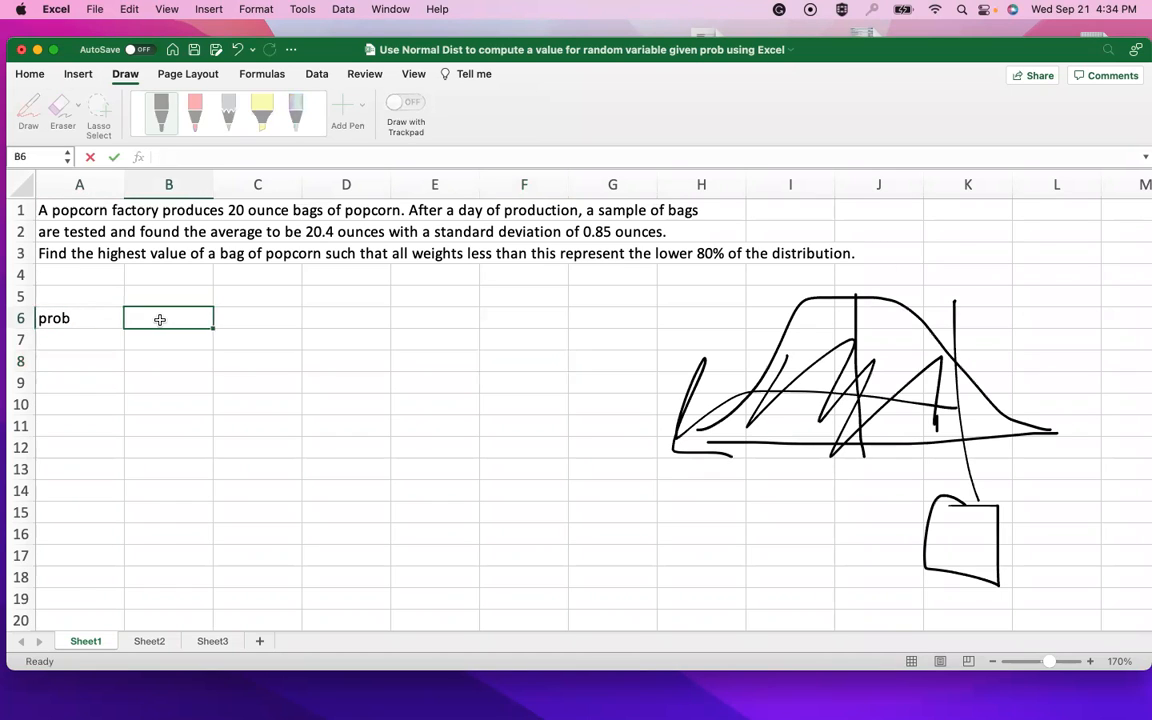
text(80%)
Enter the label "mean" with 20.4 in row 7 and "stnd dev" with 0.85 in row 8, using columns A and B
click(78, 341)
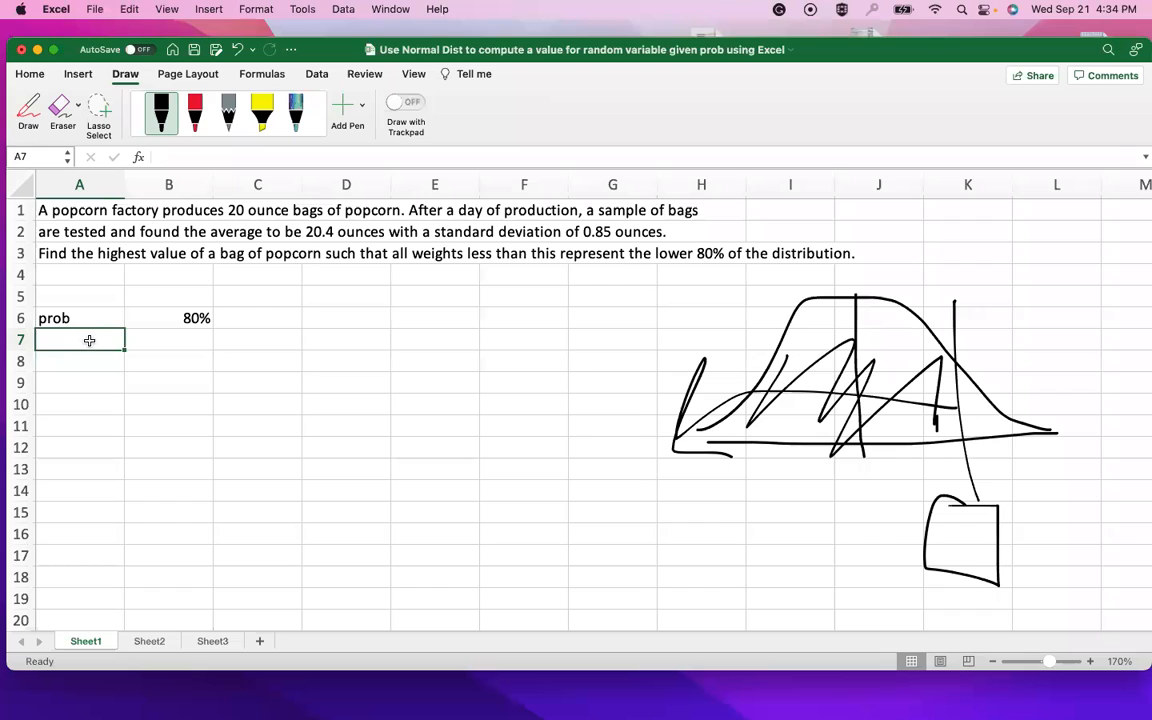
text(mean)
key(Tab)
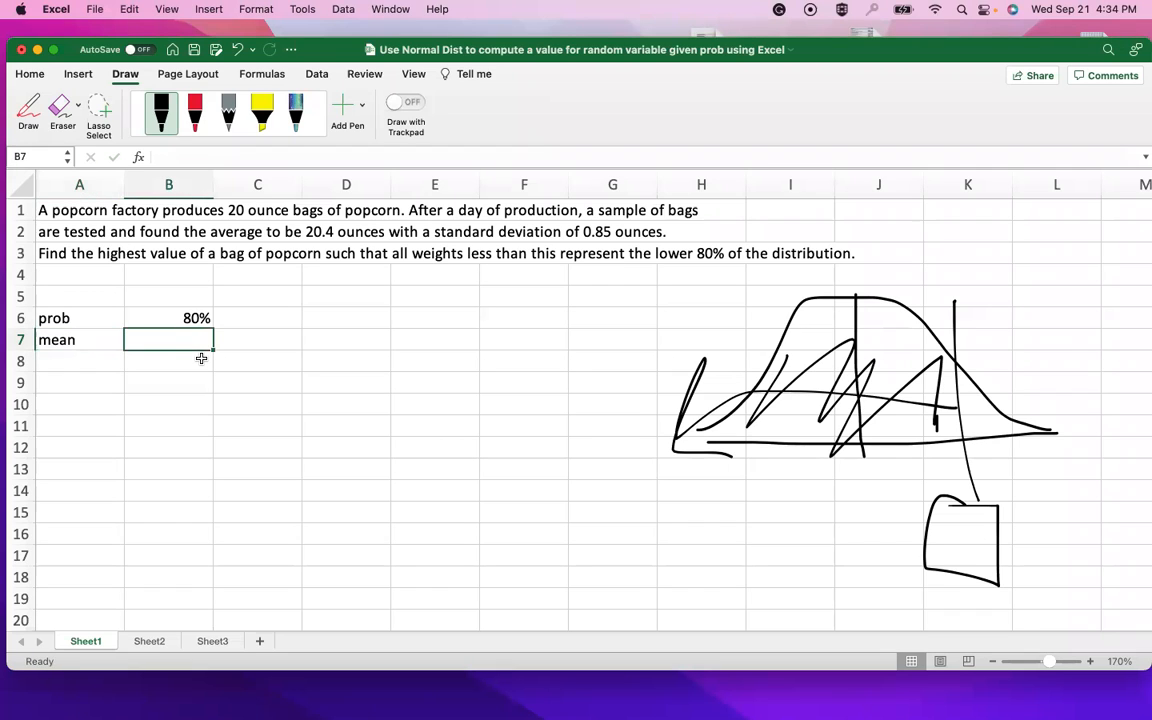
text(20.)
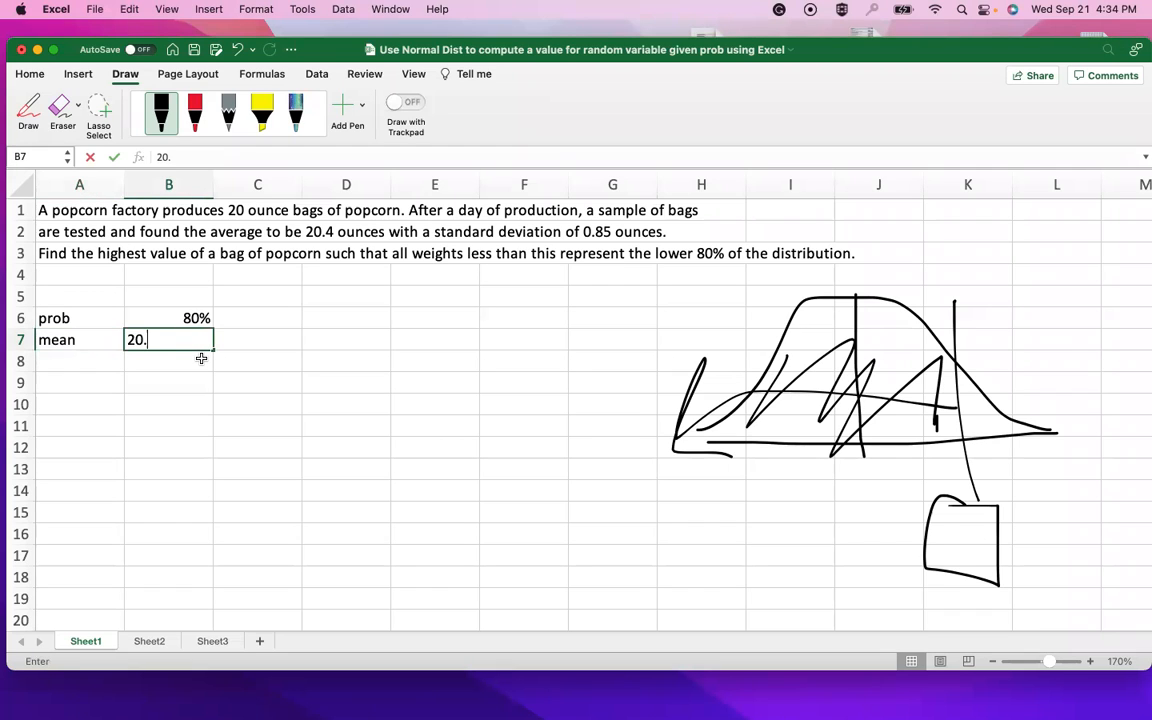
text(4)
key(Return)
text(stnd dev)
key(Tab)
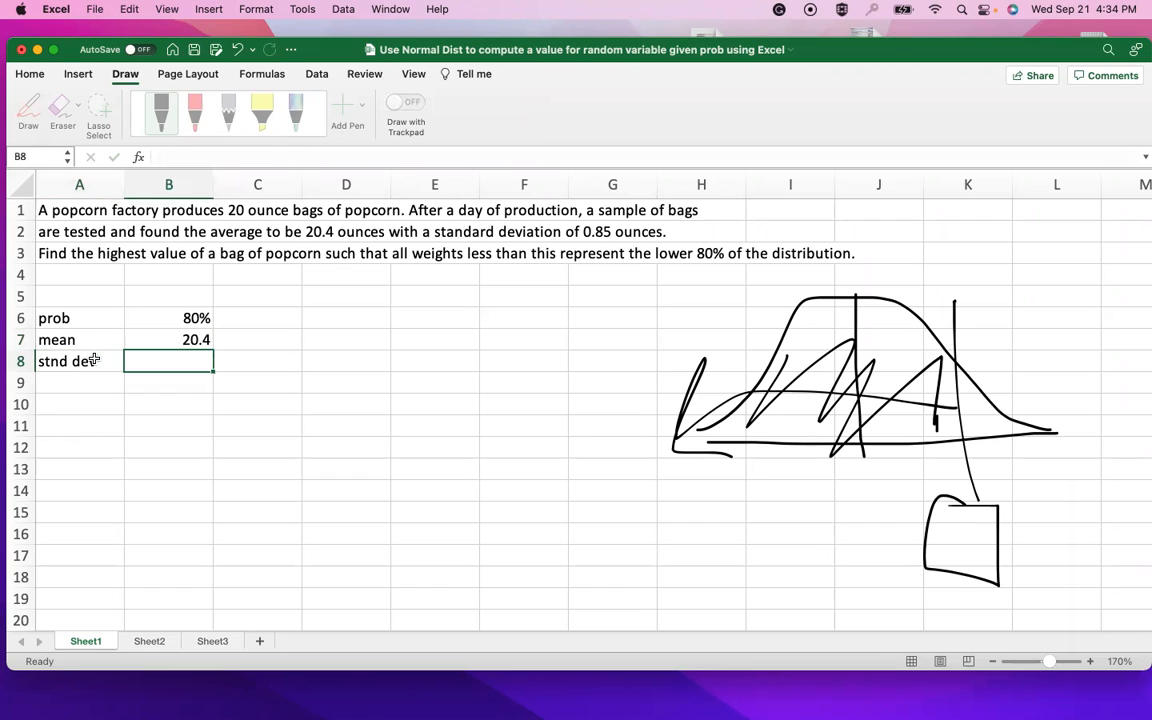
text(0.85)
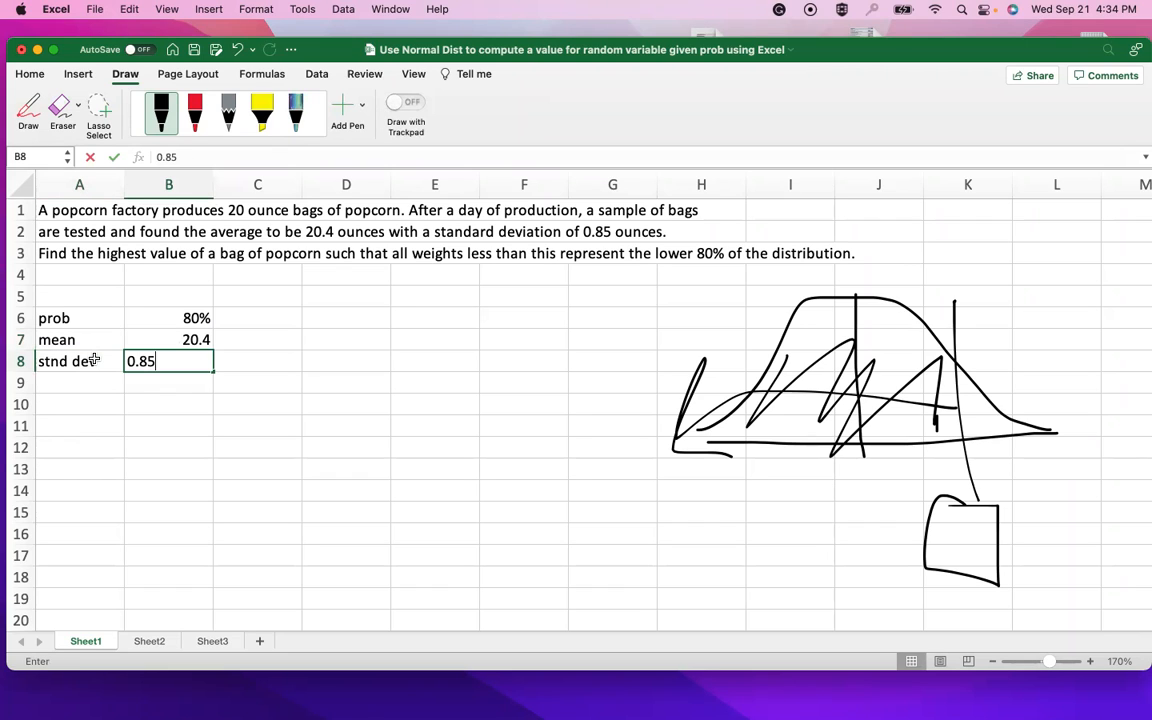
click(250, 404)
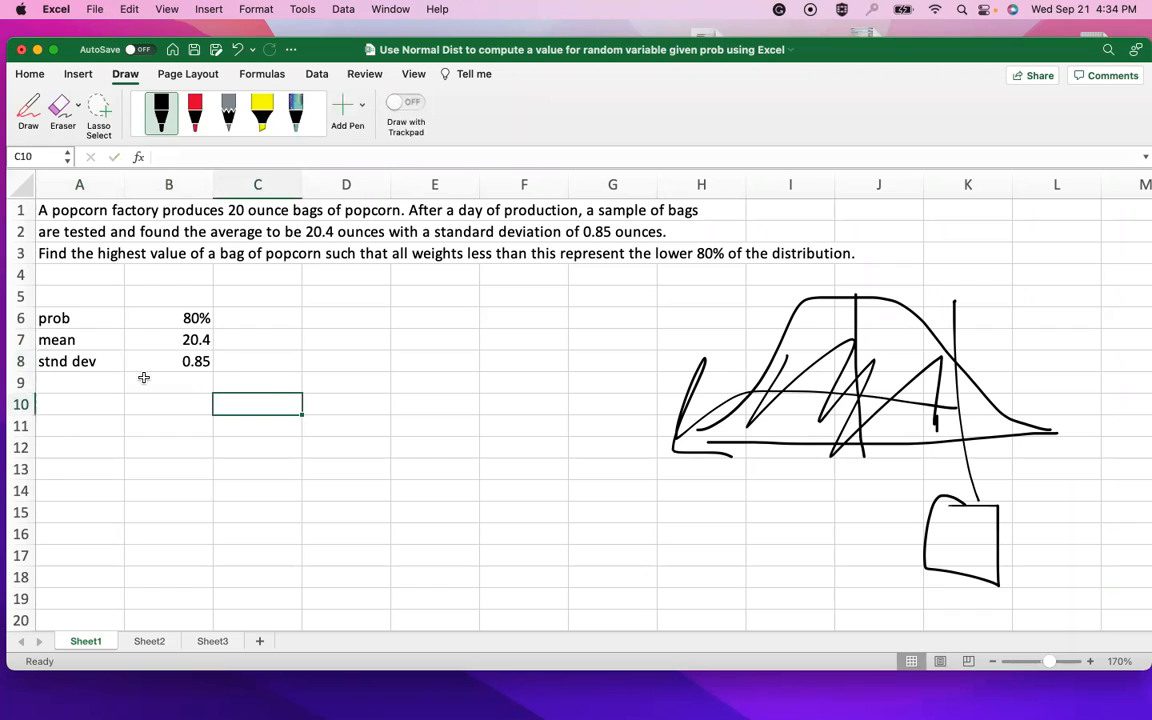
Compute the cutoff weight in D6 with =NORM.INV(B6,B7,B8)
click(334, 318)
text(=norm)
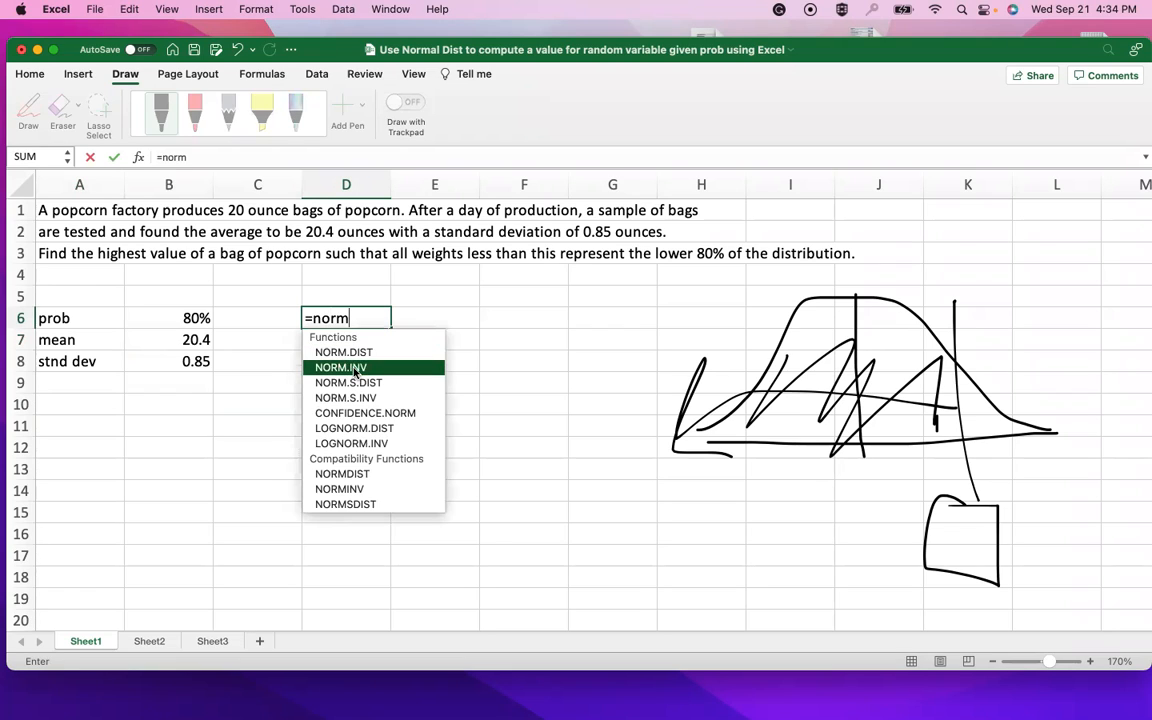
double_click(349, 366)
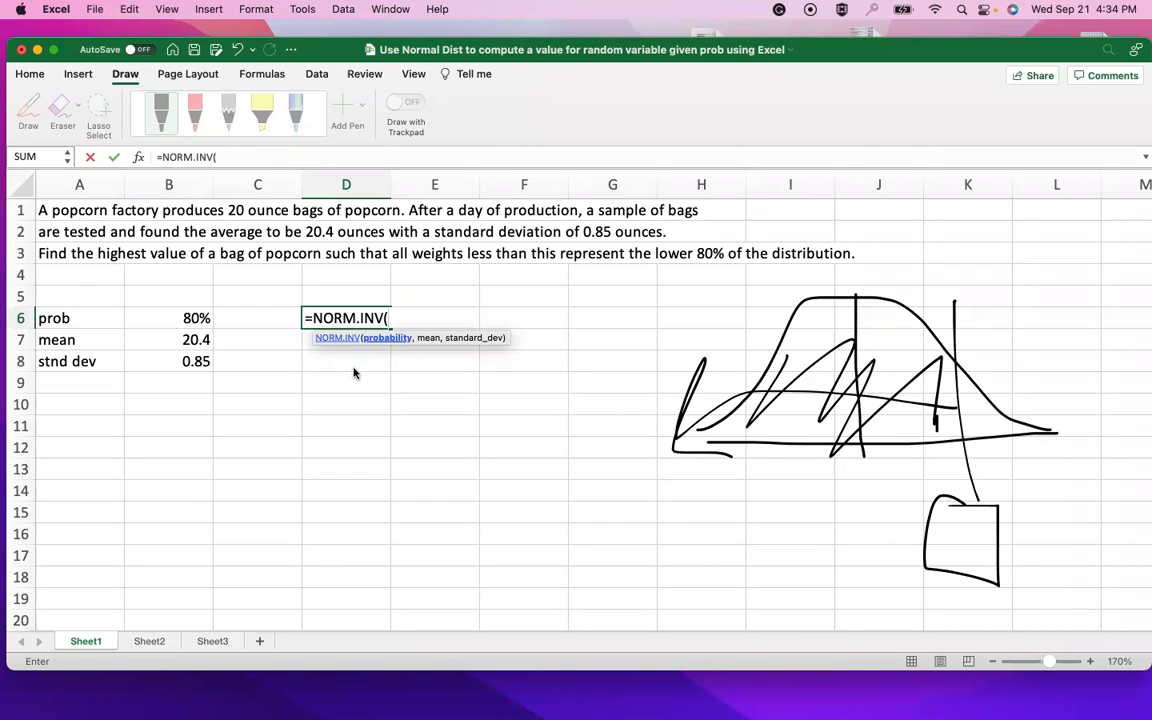
click(175, 320)
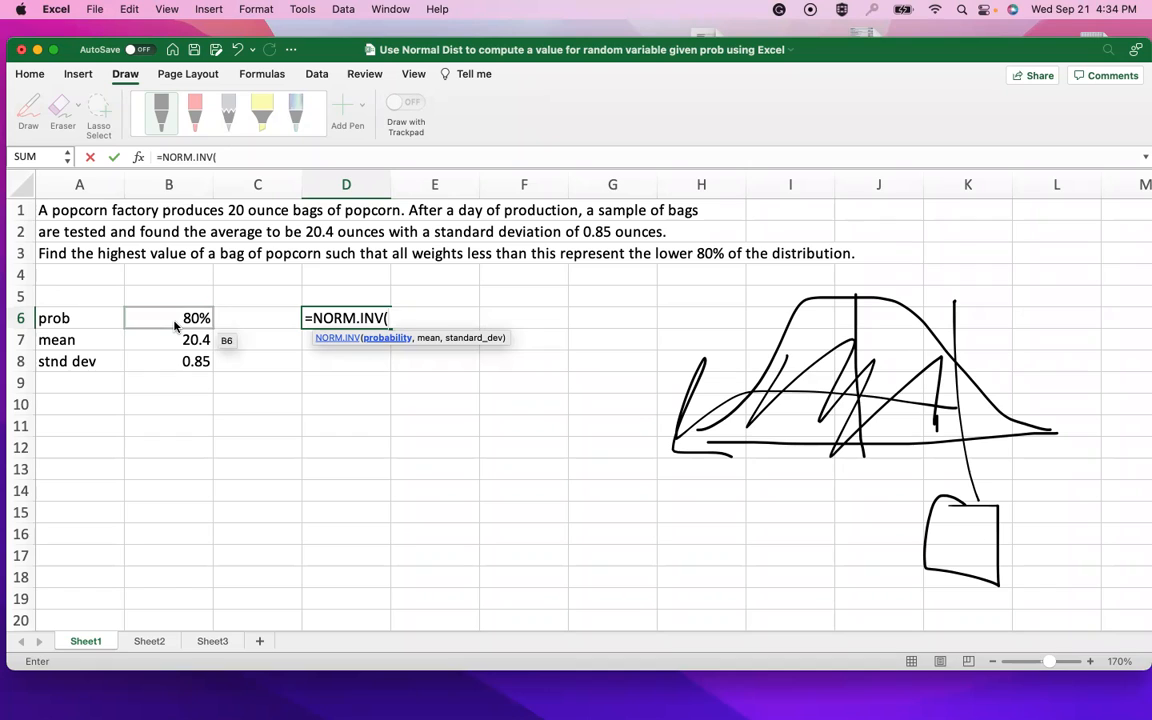
text(,)
click(170, 343)
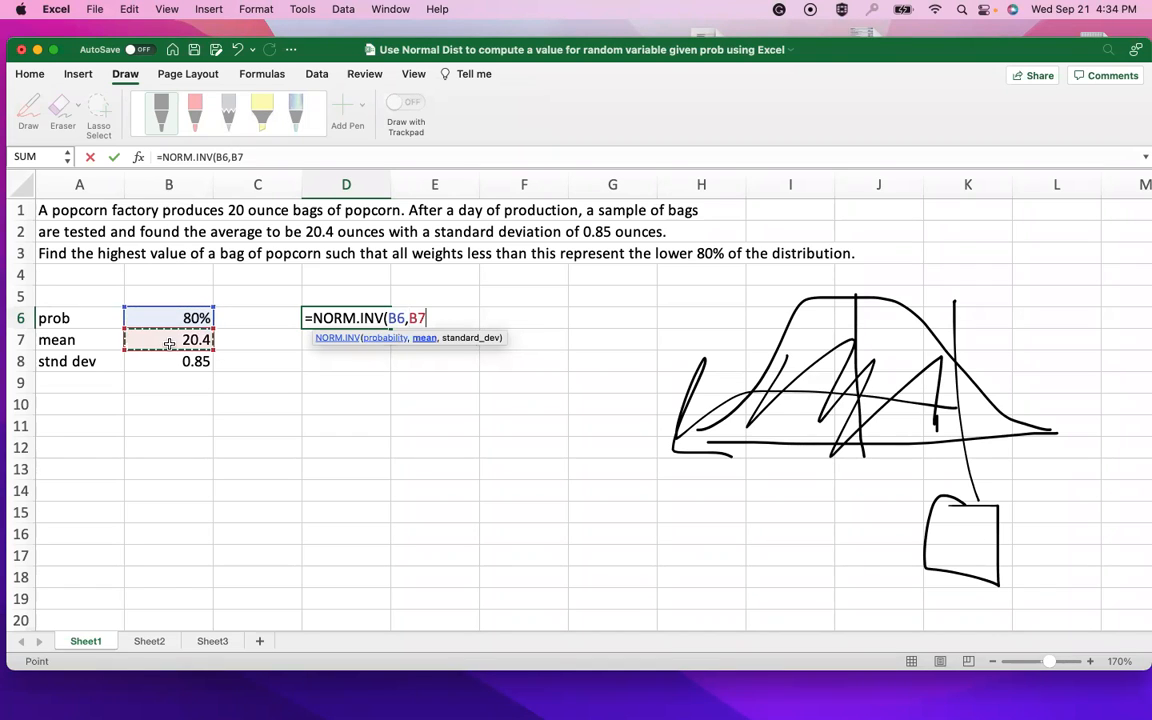
text(,)
click(168, 362)
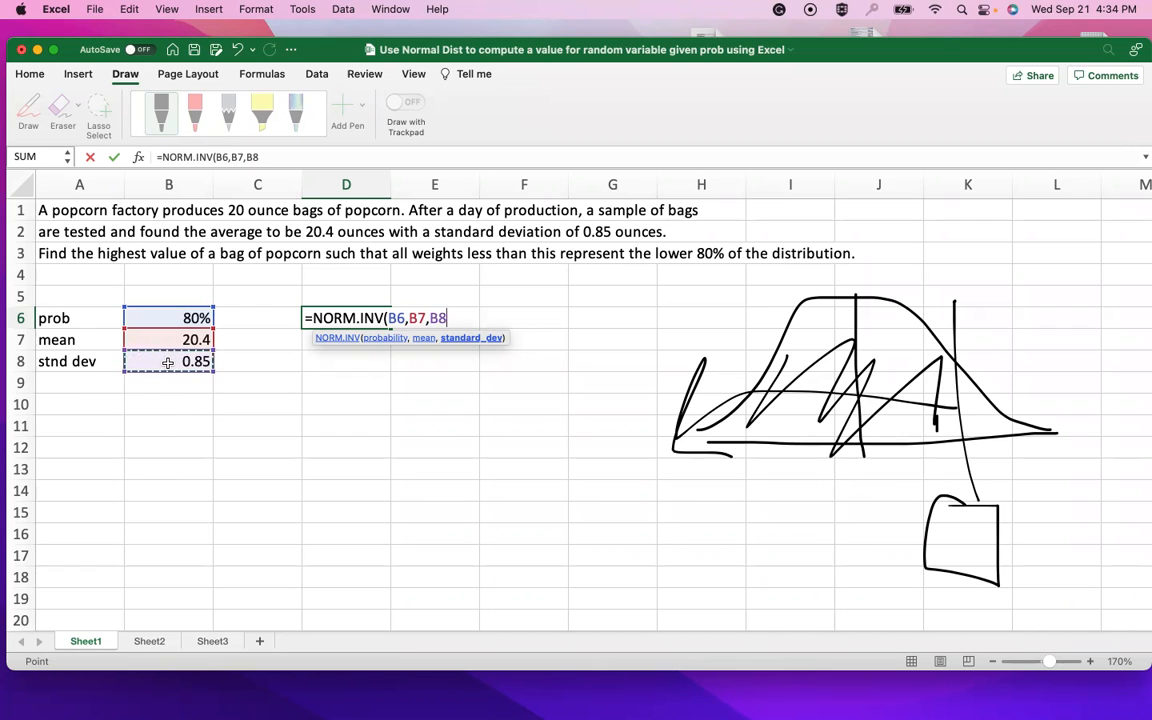
text())
key(Return)
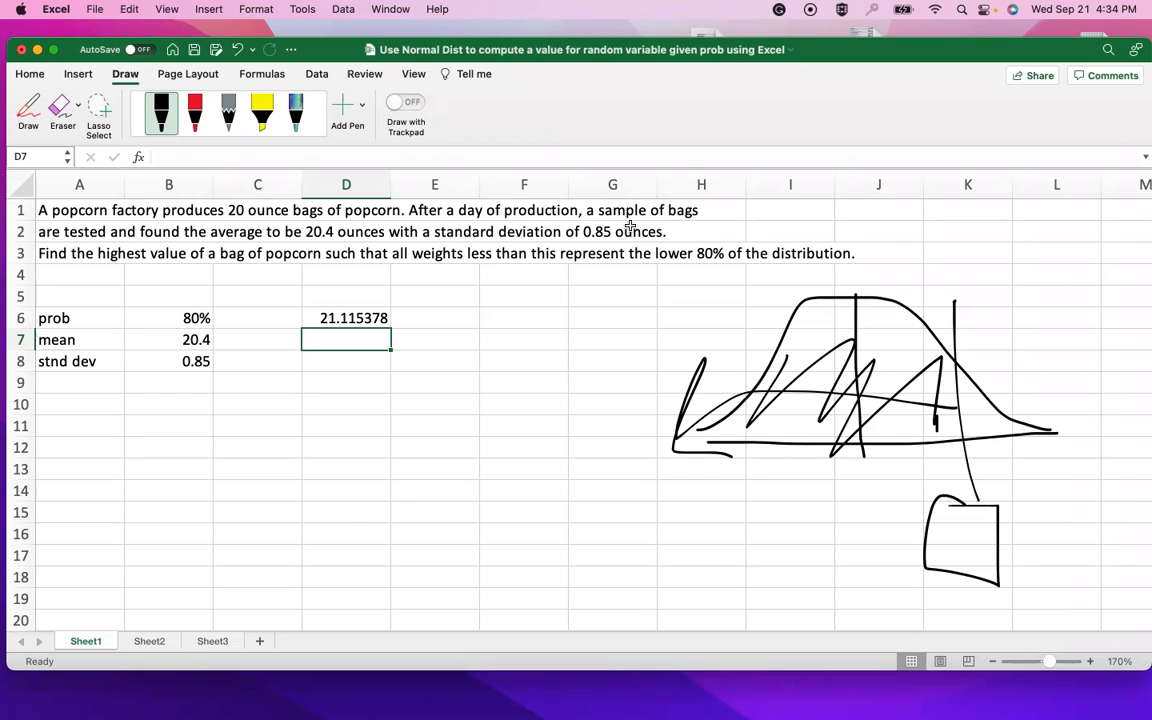
Calculate the value one standard deviation above the mean in E11 with =20.4+0.85
click(437, 427)
text(=20.4)
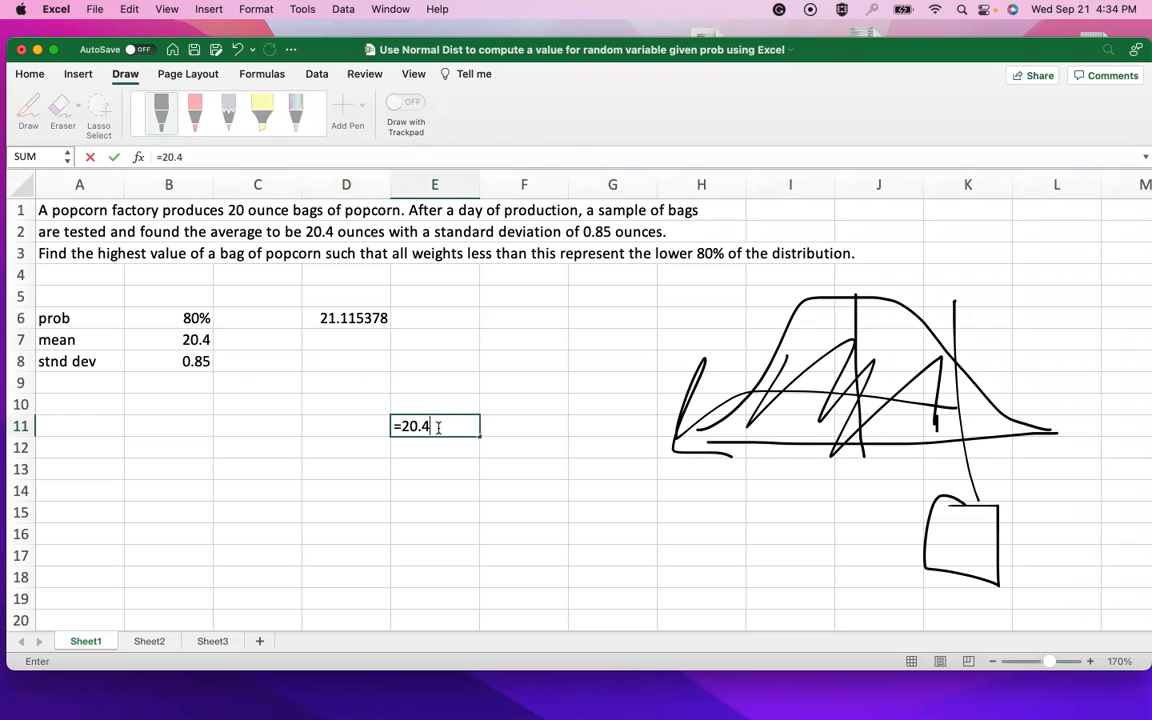
text(+0.85)
key(Return)
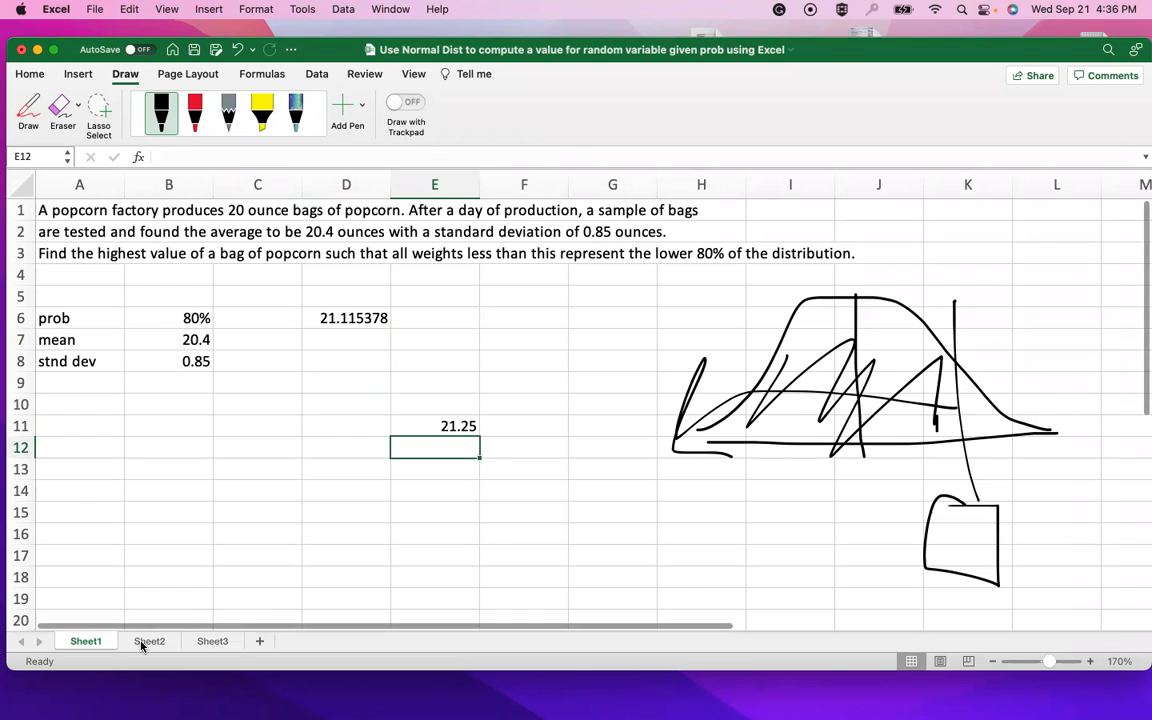
On Sheet2, change the 70% in the problem text of cell A2 to 65%
click(142, 643)
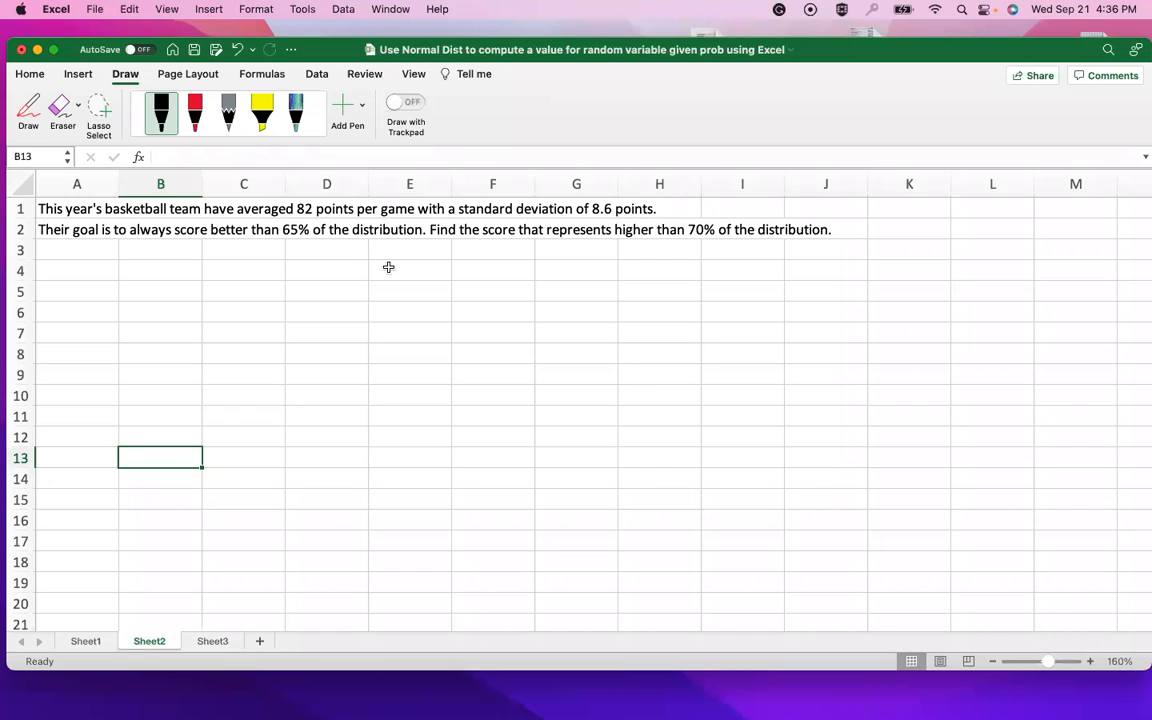
click(100, 229)
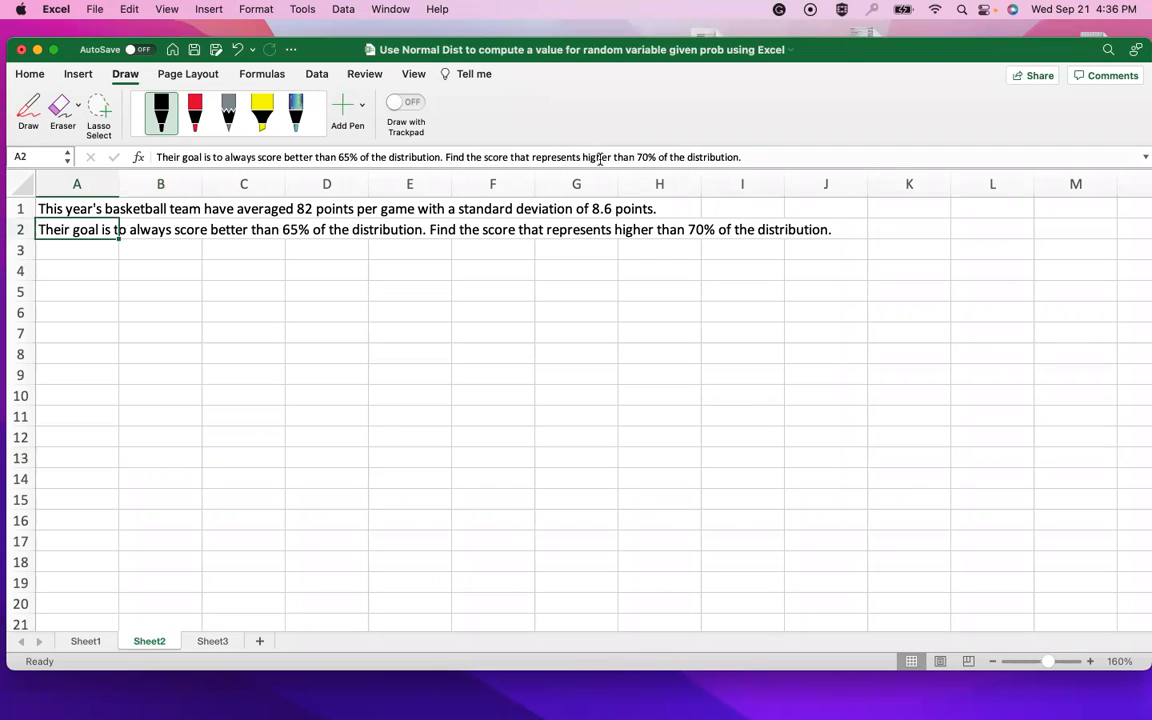
double_click(643, 157)
text(65)
key(Return)
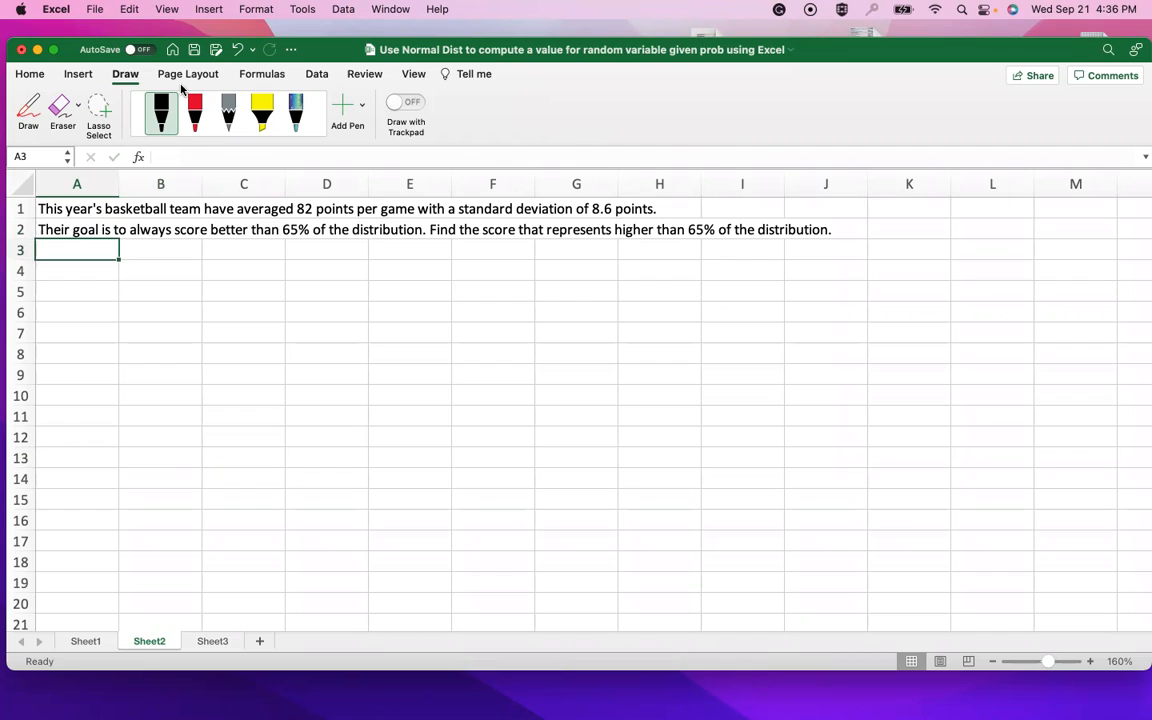
Sketch an ink bell curve over a baseline across columns G to M, with a short mean tick and a vertical cutoff line
click(28, 106)
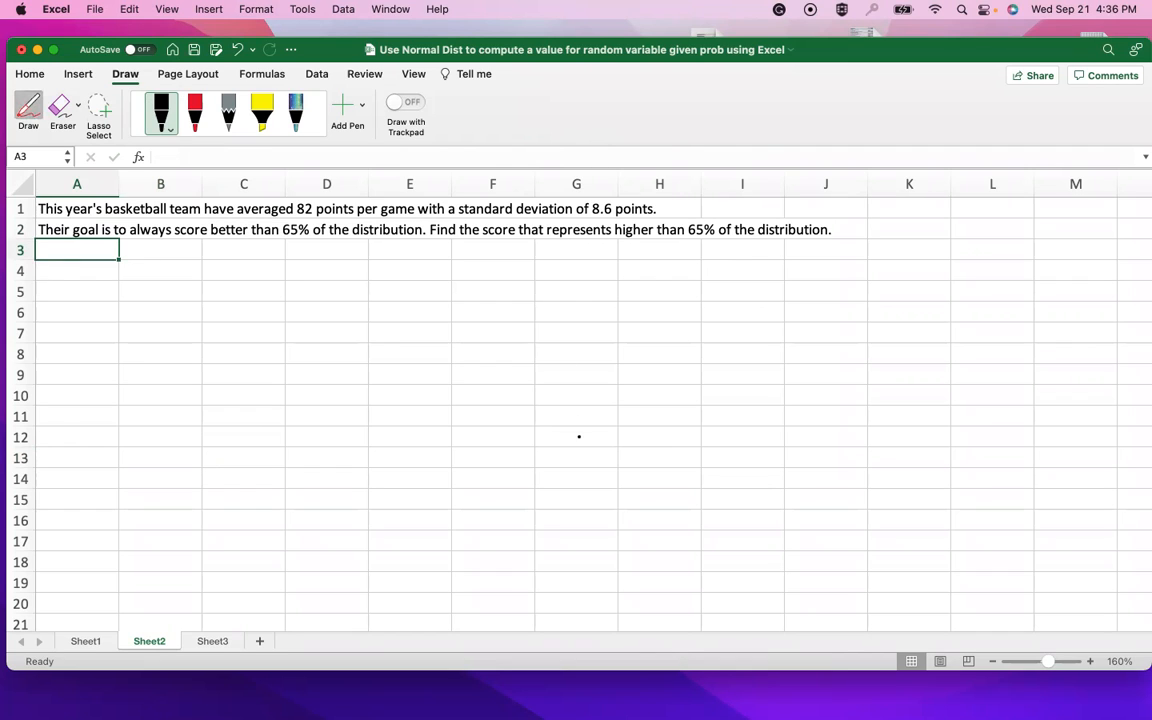
mouse_move(1060, 428)
mouse_down()
mouse_move(581, 437)
mouse_move(1046, 395)
mouse_up()
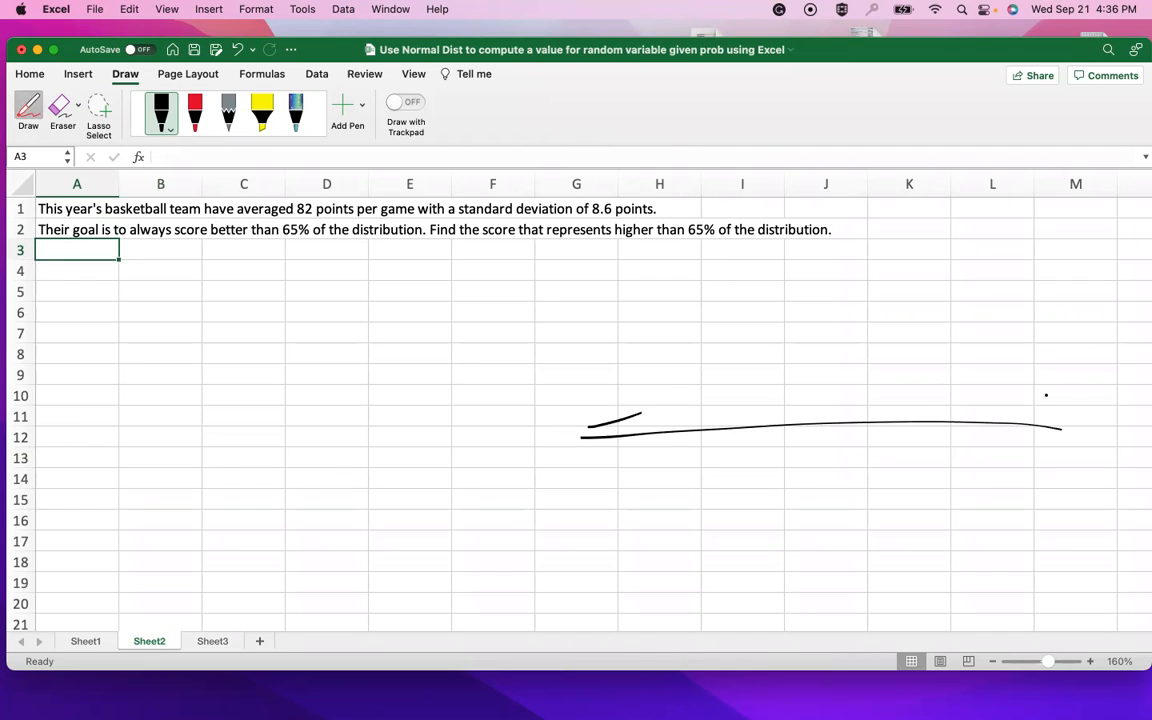
drag(826, 413, 826, 444)
drag(875, 267, 885, 485)
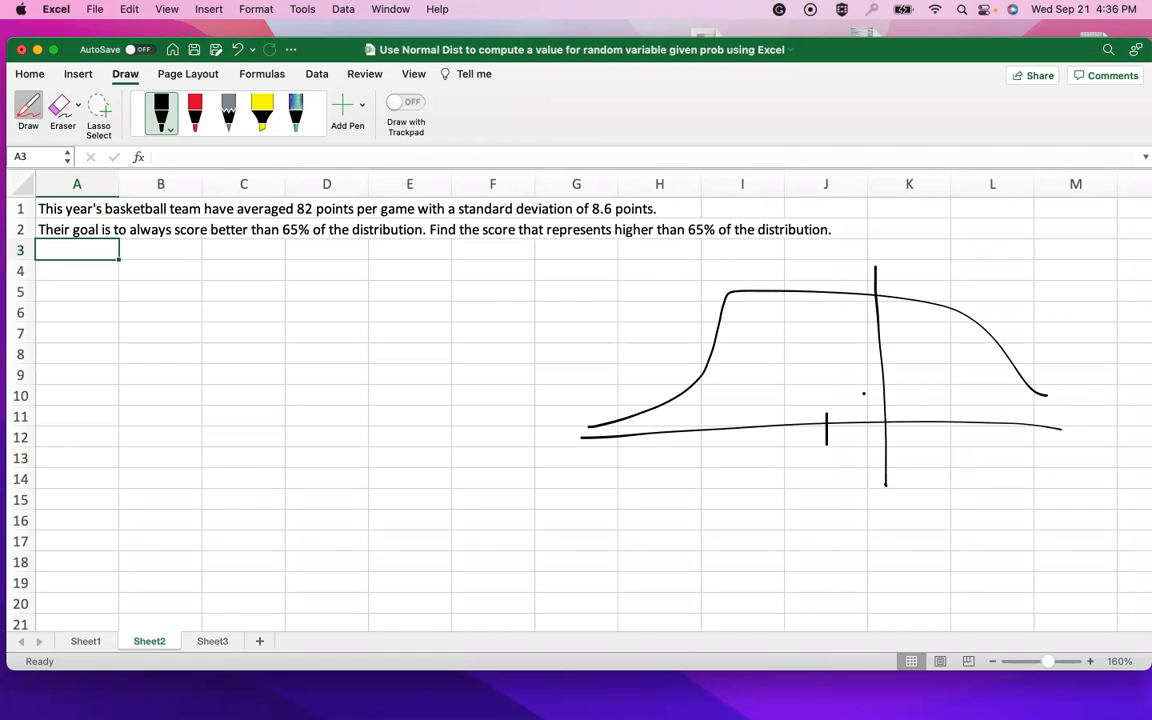
Shade the area below the cutoff with a zigzag, draw a box under the cutoff line and handwrite 82 below the mean tick
mouse_move(868, 404)
mouse_down()
mouse_move(840, 386)
mouse_move(680, 395)
mouse_up()
mouse_move(864, 498)
mouse_down()
mouse_move(900, 498)
mouse_move(880, 548)
mouse_move(866, 498)
mouse_up()
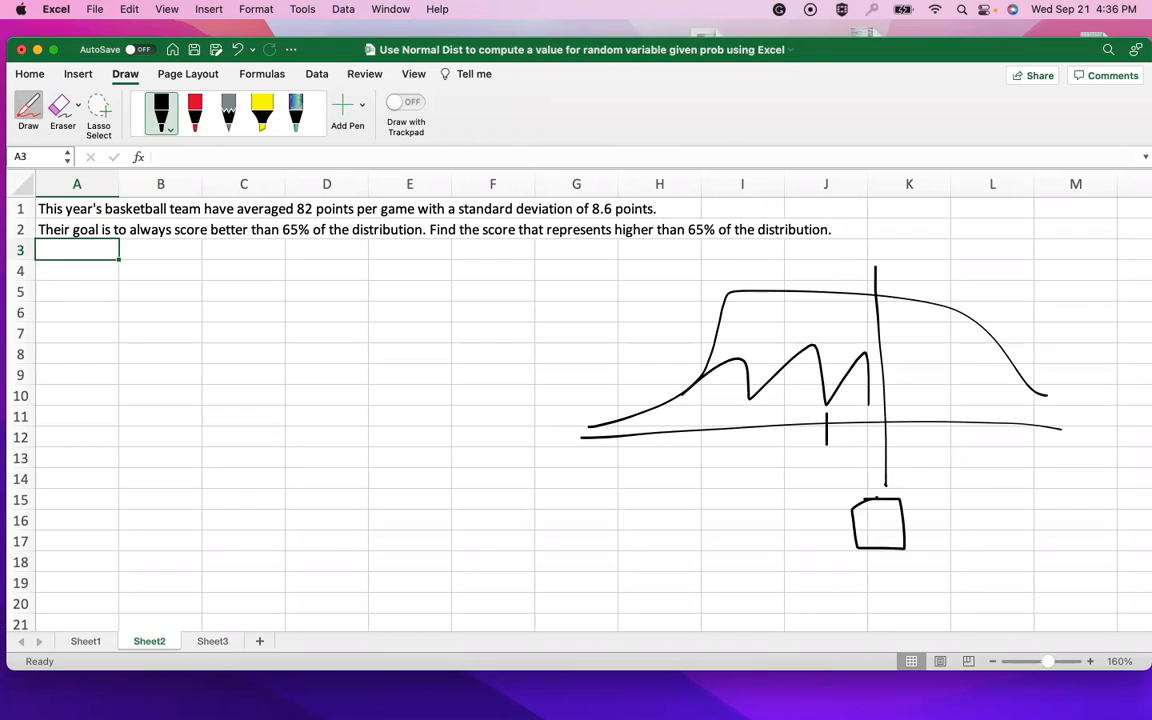
mouse_move(817, 455)
mouse_down()
mouse_move(810, 484)
mouse_move(822, 458)
mouse_move(864, 483)
mouse_up()
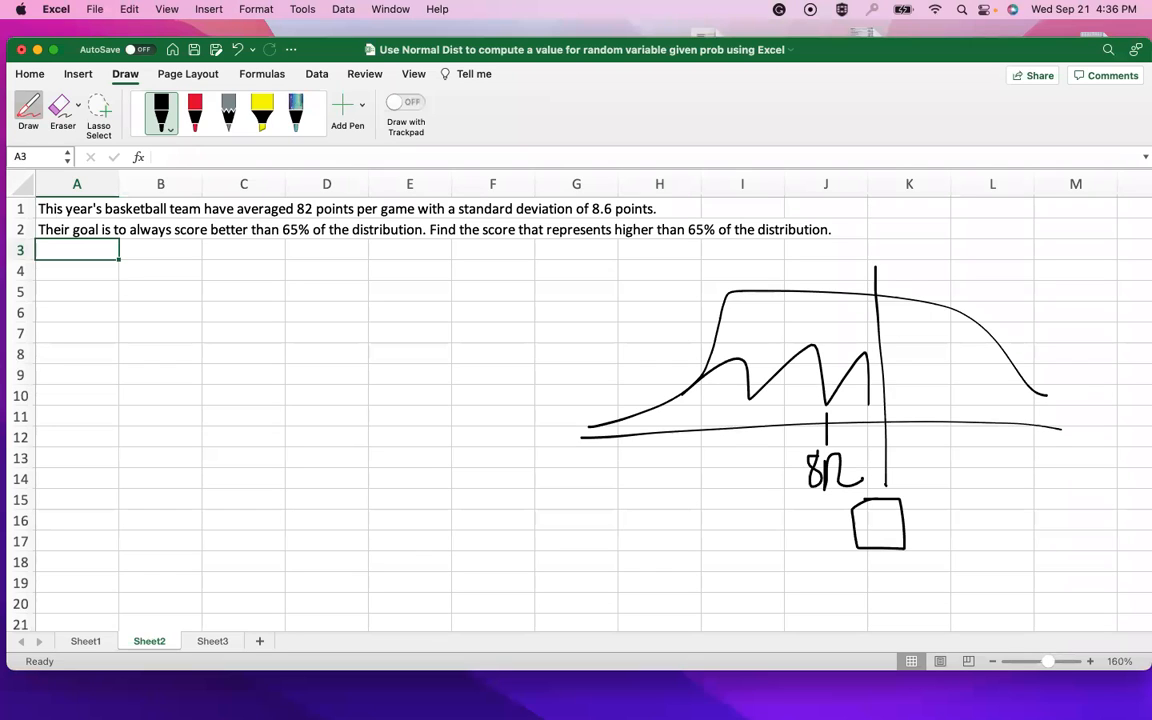
Stop inking, label cell A5 "mean" and enter 82 in B5
click(89, 291)
click(29, 108)
click(100, 293)
text(mean)
key(Tab)
text(8)
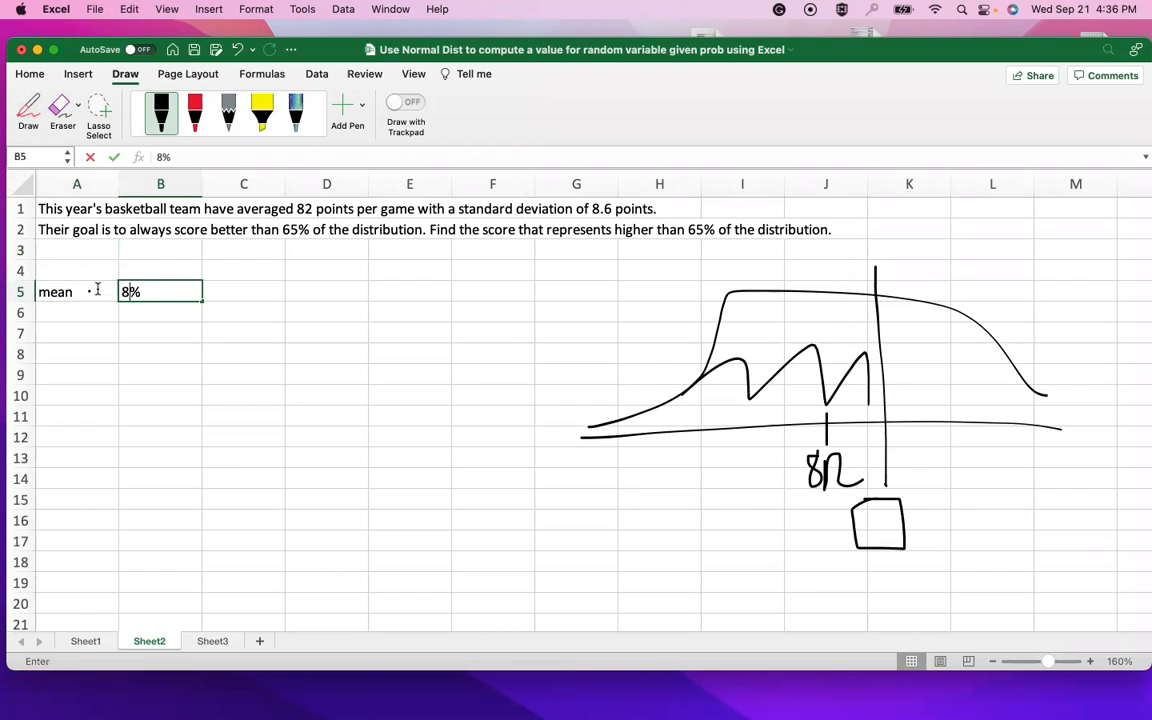
text(2)
click(114, 157)
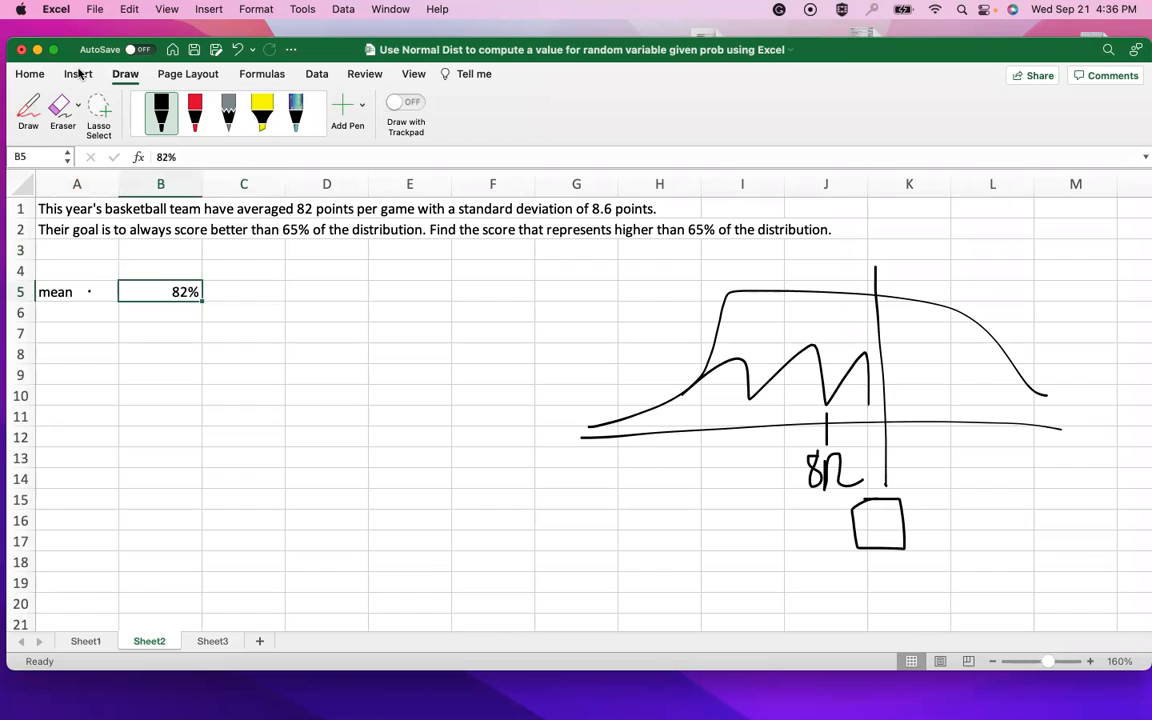
Set the number format of B5 to General and re-enter the mean as 82
click(30, 74)
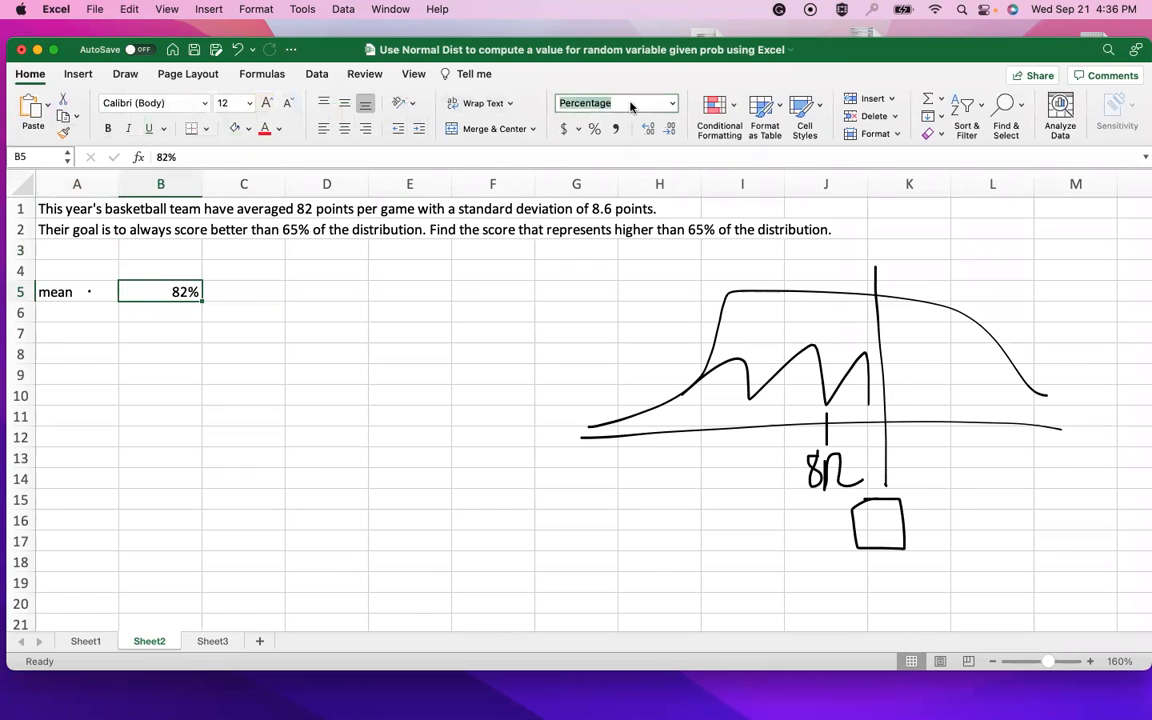
click(615, 103)
click(615, 137)
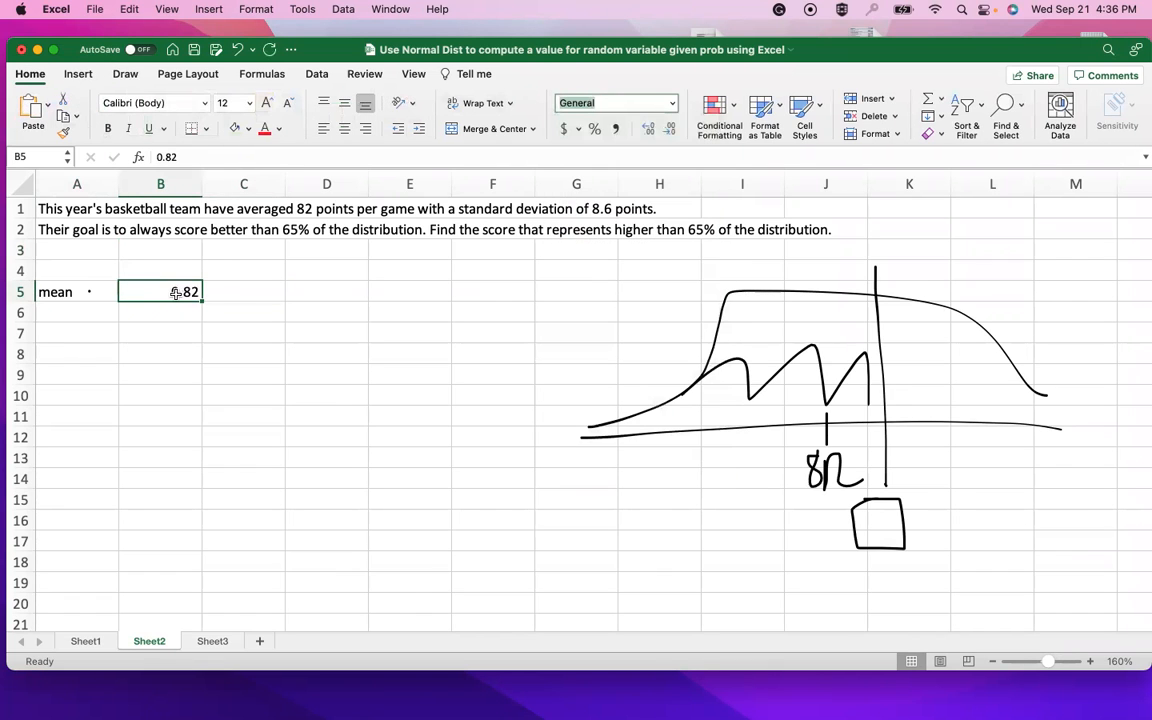
key(BackSpace)
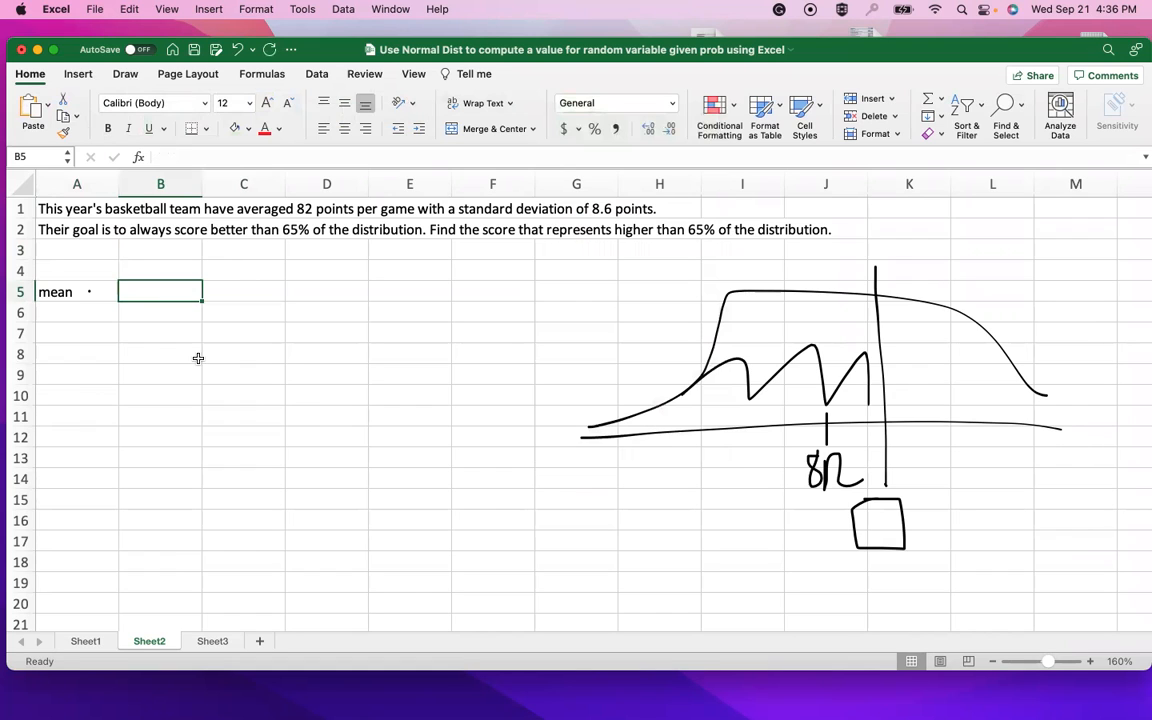
text(82)
click(88, 318)
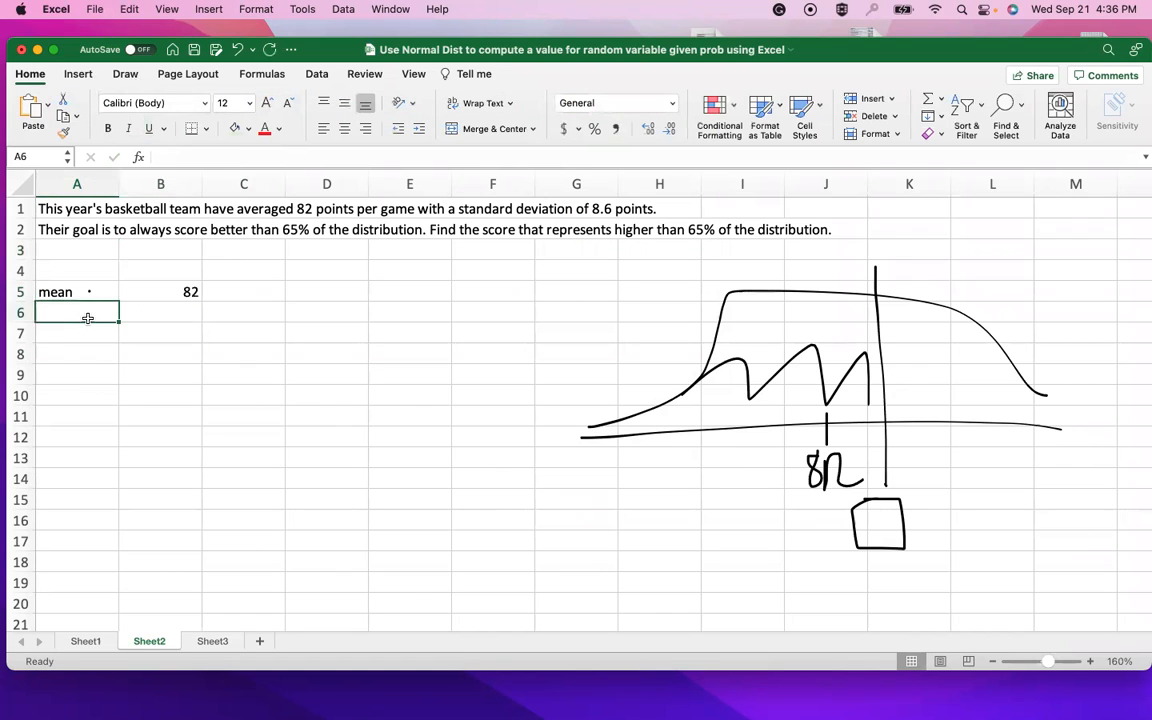
Label cell A6 "stnd dev" and enter 8.6 in B6
text(st)
text(nd dev)
click(165, 312)
text(9)
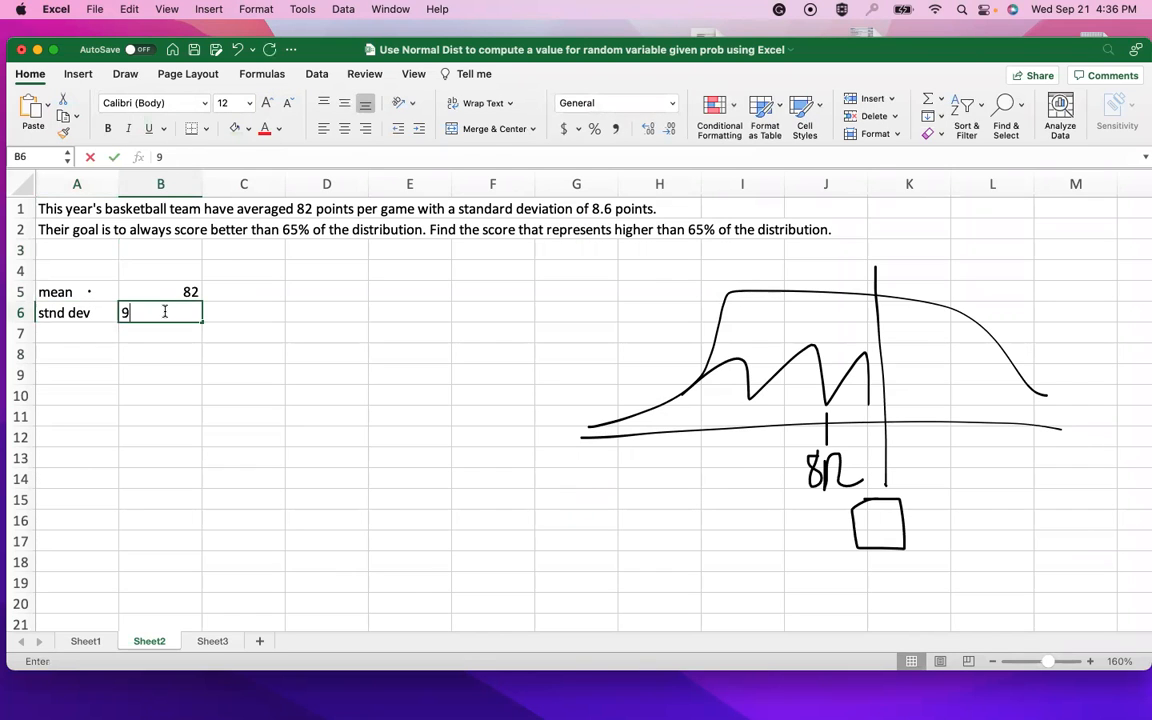
key(BackSpace)
text(8.6)
key(Return)
click(185, 393)
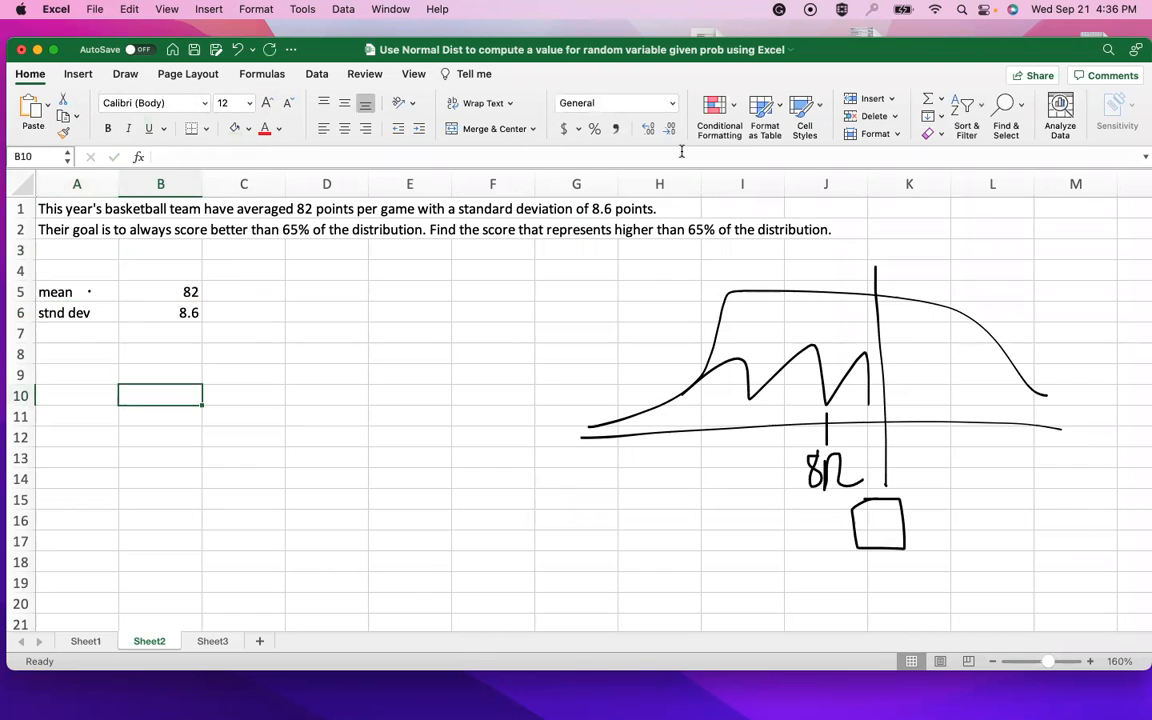
click(672, 103)
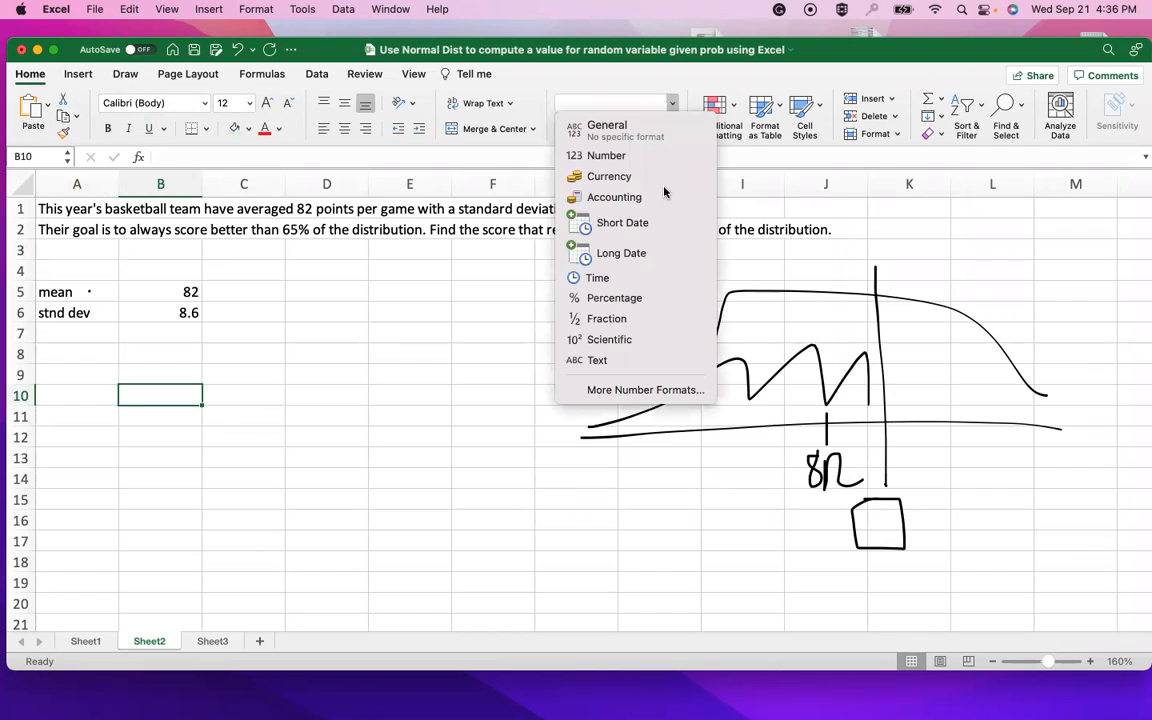
click(672, 105)
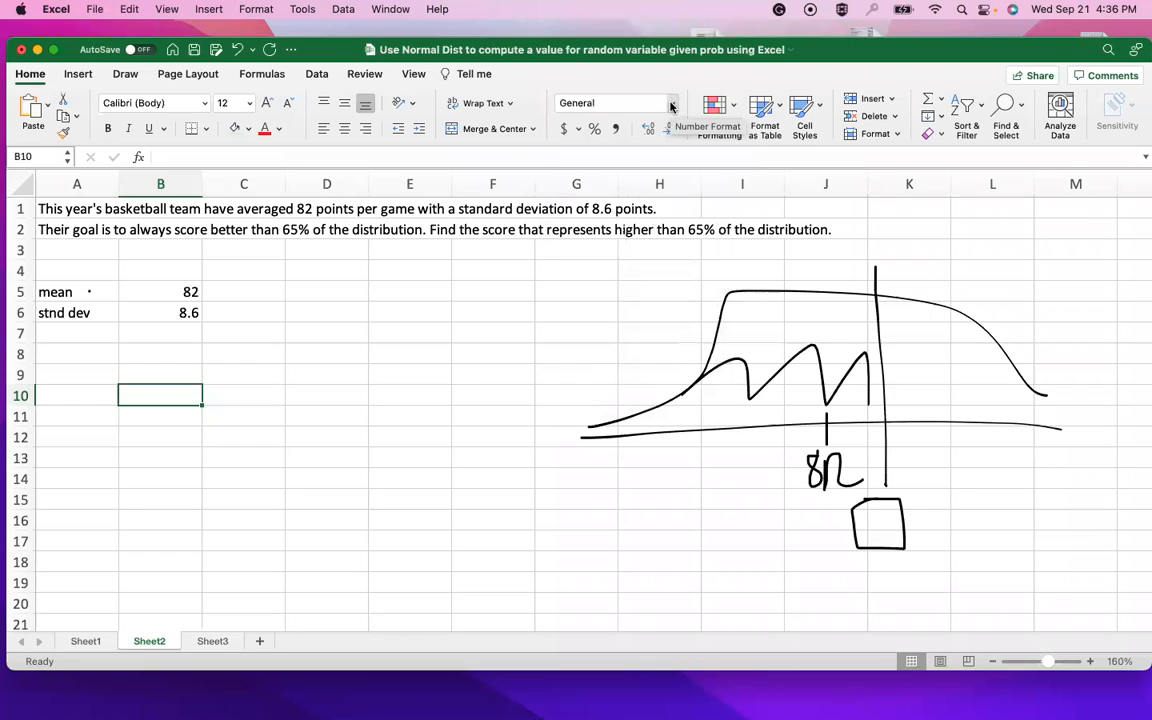
Label cell A7 "prob" and enter 65% in B7
click(89, 325)
text(prob)
key(Tab)
text(65%)
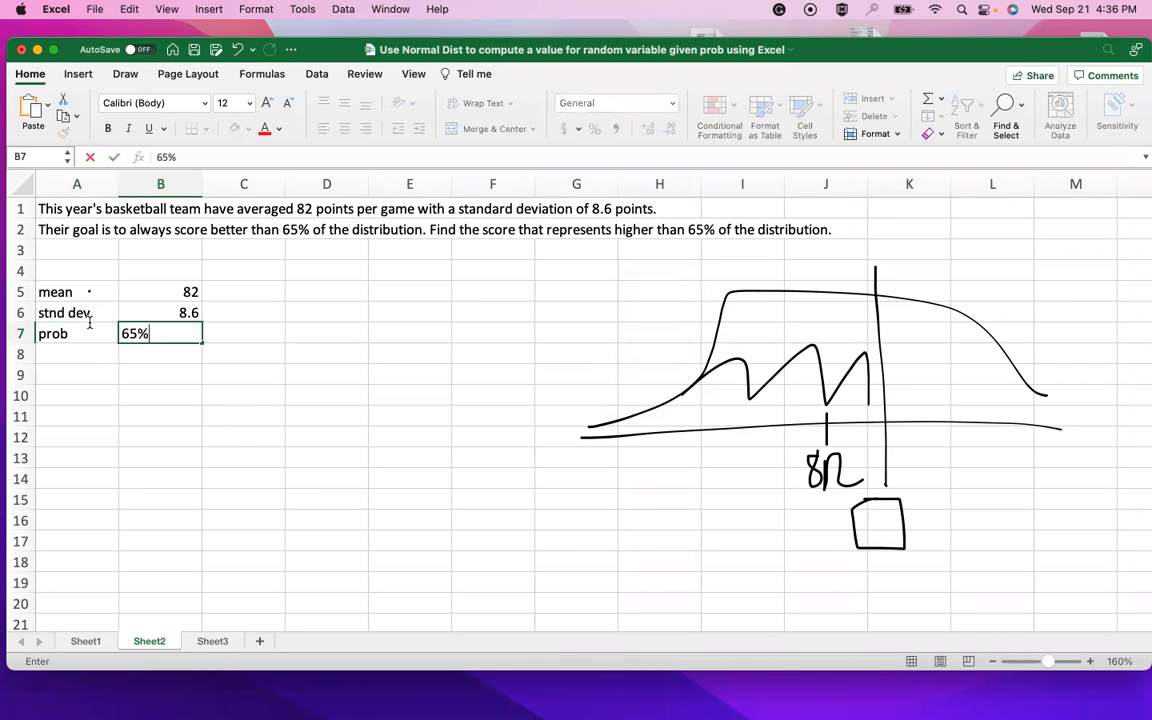
click(160, 395)
Calculate the cutoff score in D6 with =NORM.INV(B7,B5,B6)
click(316, 309)
text(=no)
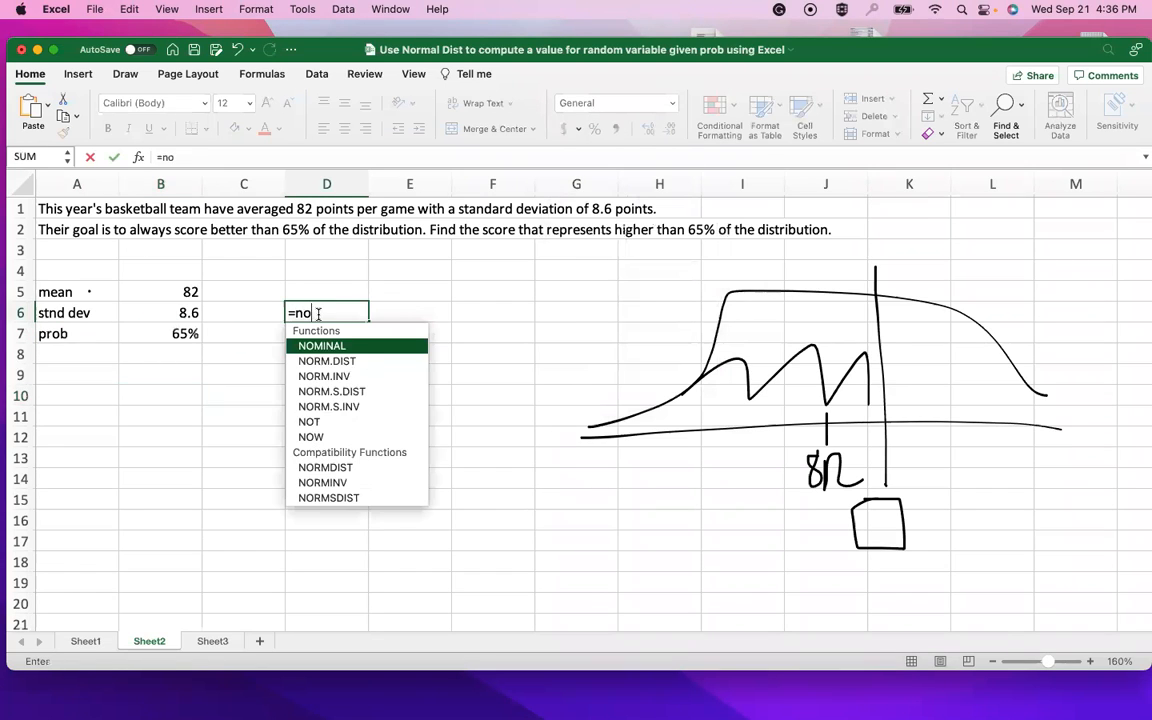
text(rm)
key(Down)
key(Tab)
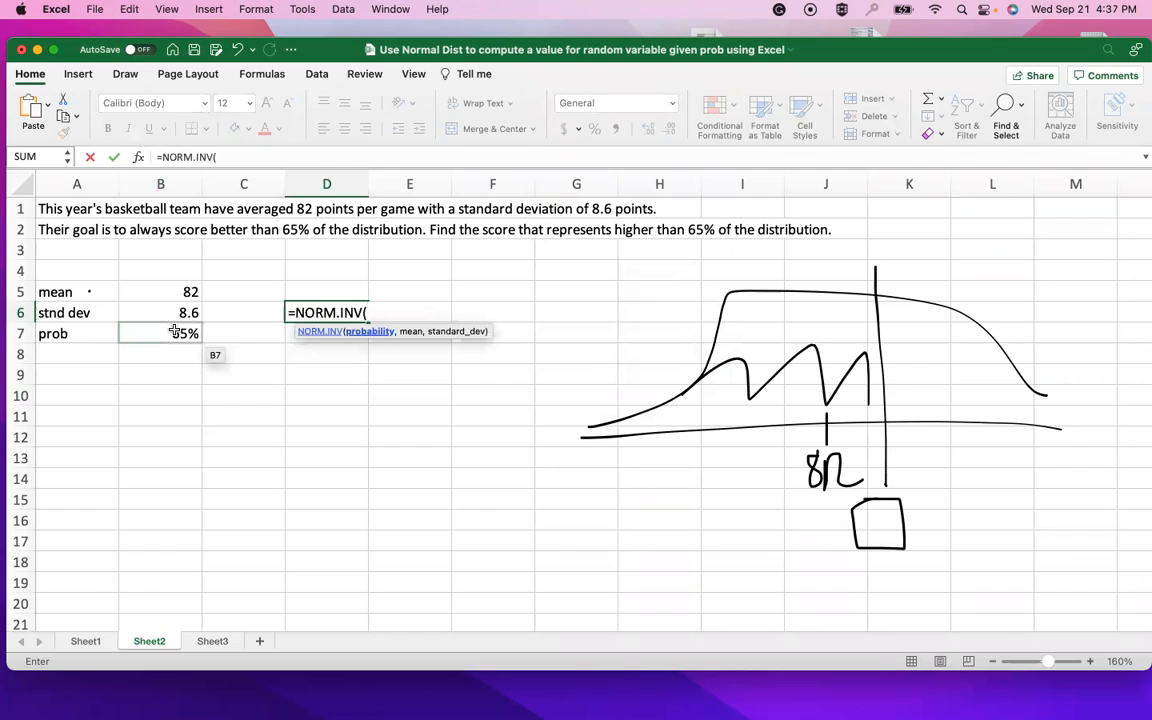
click(175, 333)
text(,)
click(185, 290)
text(,)
click(170, 309)
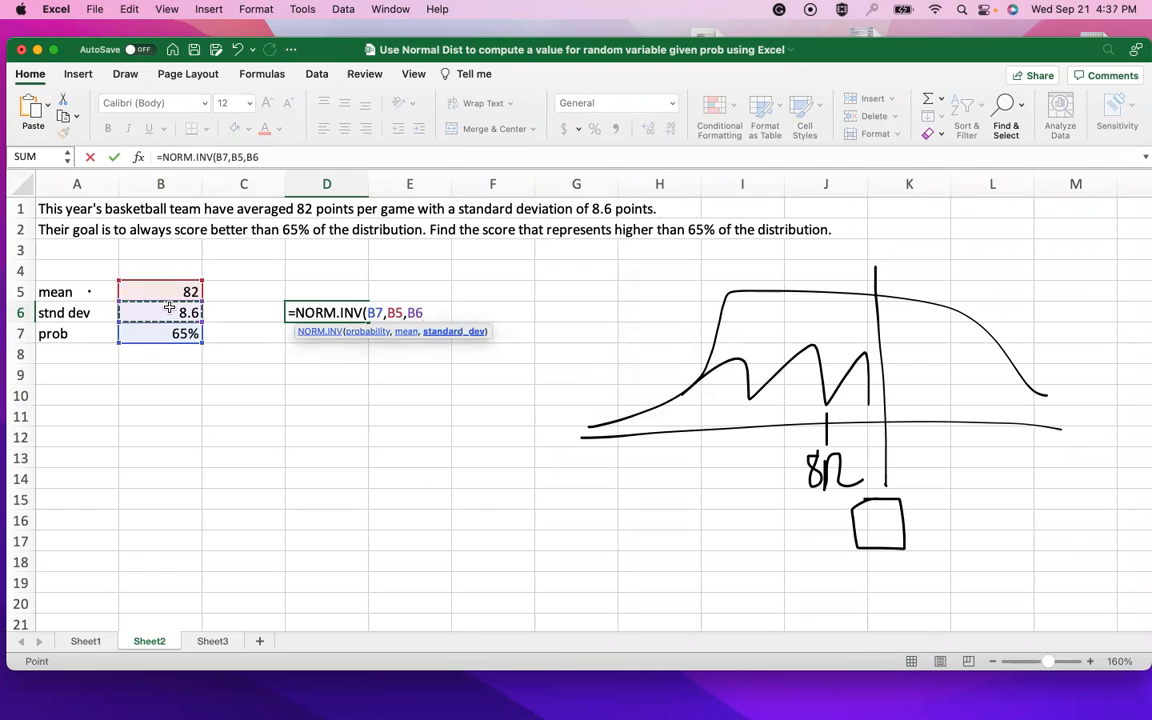
text())
key(Return)
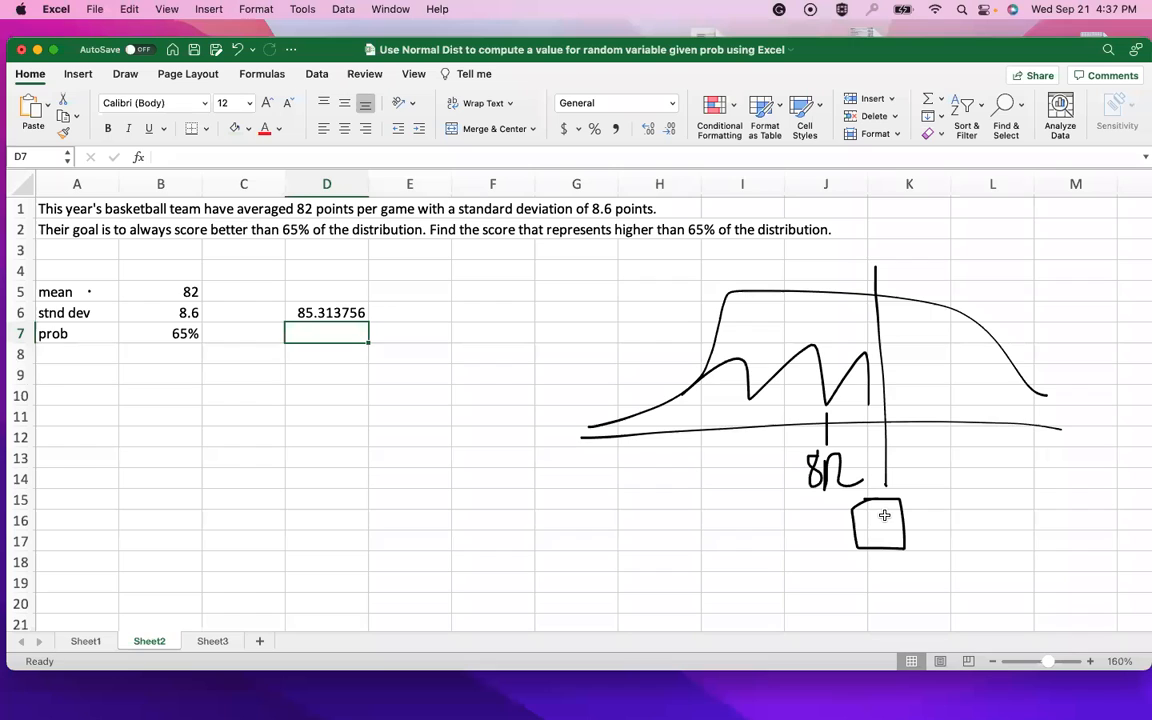
On Sheet3, sketch an ink bell curve over a baseline across columns H to K, with two vertical cutoff lines through it
click(204, 644)
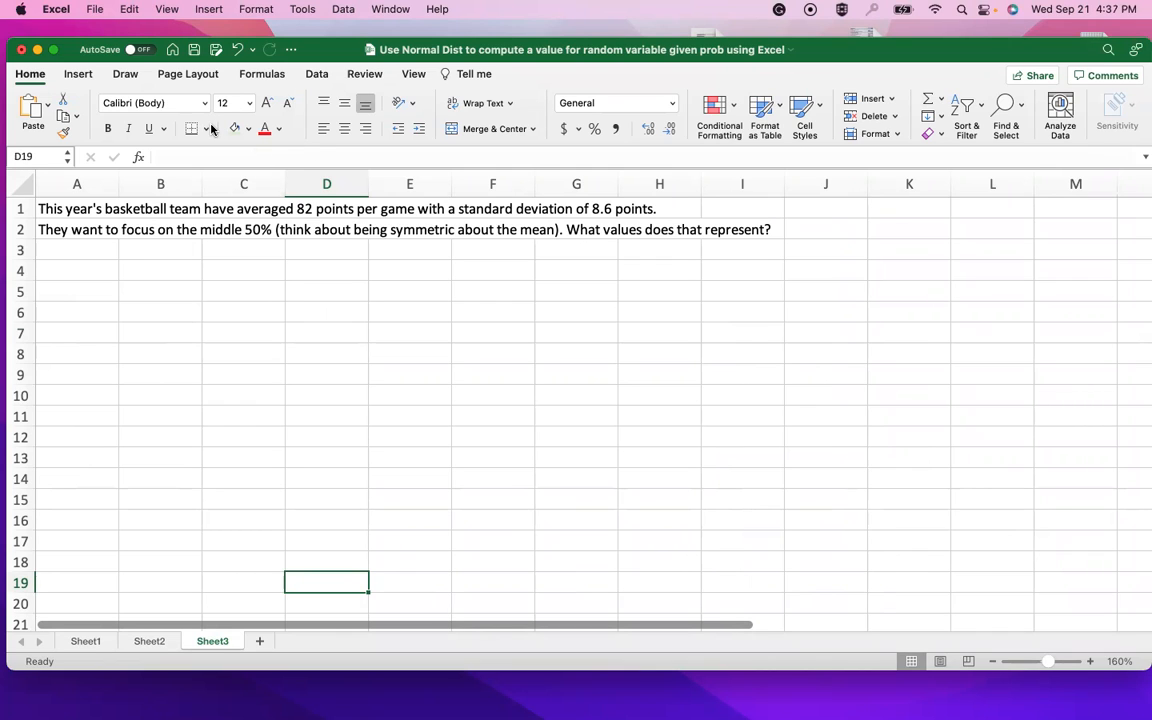
click(122, 74)
click(28, 106)
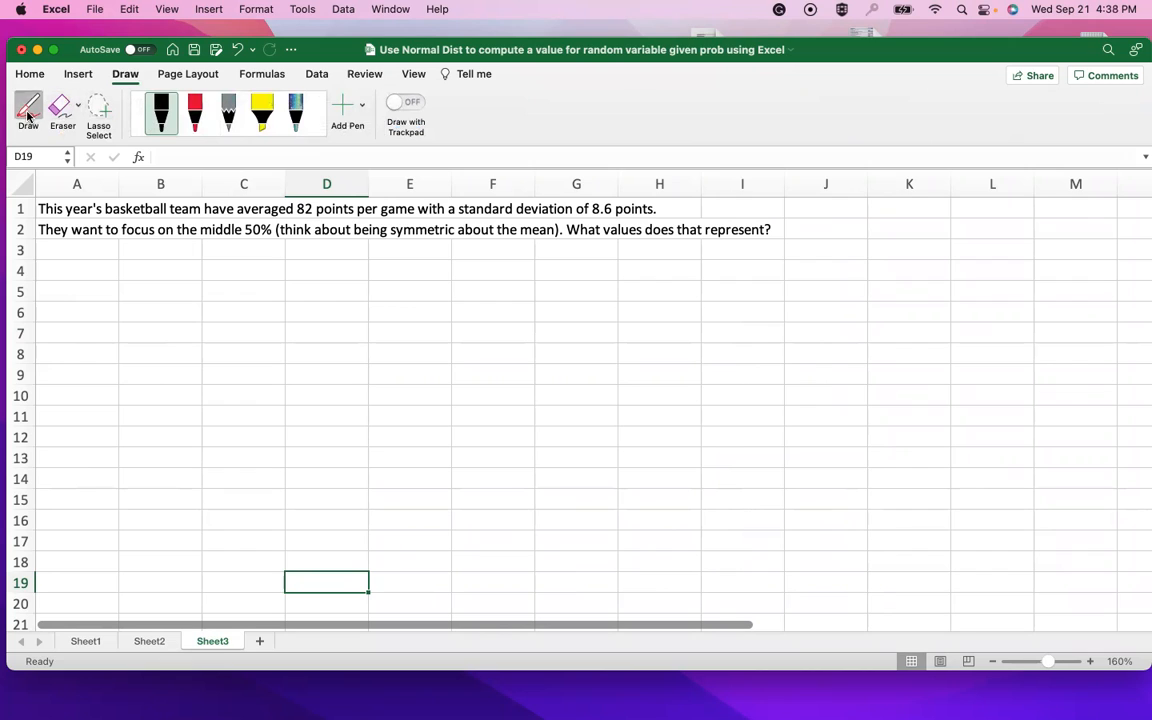
mouse_move(611, 442)
mouse_down()
mouse_move(969, 441)
mouse_move(663, 391)
mouse_move(891, 327)
mouse_move(965, 433)
mouse_up()
drag(715, 216, 740, 457)
drag(842, 211, 905, 513)
Handwrite 50 in the area between the cutoff lines and 25 in each tail of the curve
mouse_move(781, 310)
mouse_down()
mouse_move(757, 311)
mouse_move(761, 348)
mouse_up()
mouse_move(818, 316)
mouse_down()
mouse_move(850, 336)
mouse_move(826, 315)
mouse_up()
mouse_move(624, 401)
mouse_down()
mouse_move(660, 418)
mouse_move(666, 402)
mouse_move(688, 421)
mouse_up()
drag(665, 385, 683, 382)
drag(904, 370, 936, 402)
Draw a box under each cutoff line, underline the lower-tail 25, its baseline and the middle 50, and stop inking
mouse_move(719, 465)
mouse_down()
mouse_move(745, 511)
mouse_move(716, 466)
mouse_up()
drag(710, 422, 658, 434)
mouse_move(902, 552)
mouse_down()
mouse_move(936, 510)
mouse_move(926, 552)
mouse_up()
drag(600, 440, 676, 440)
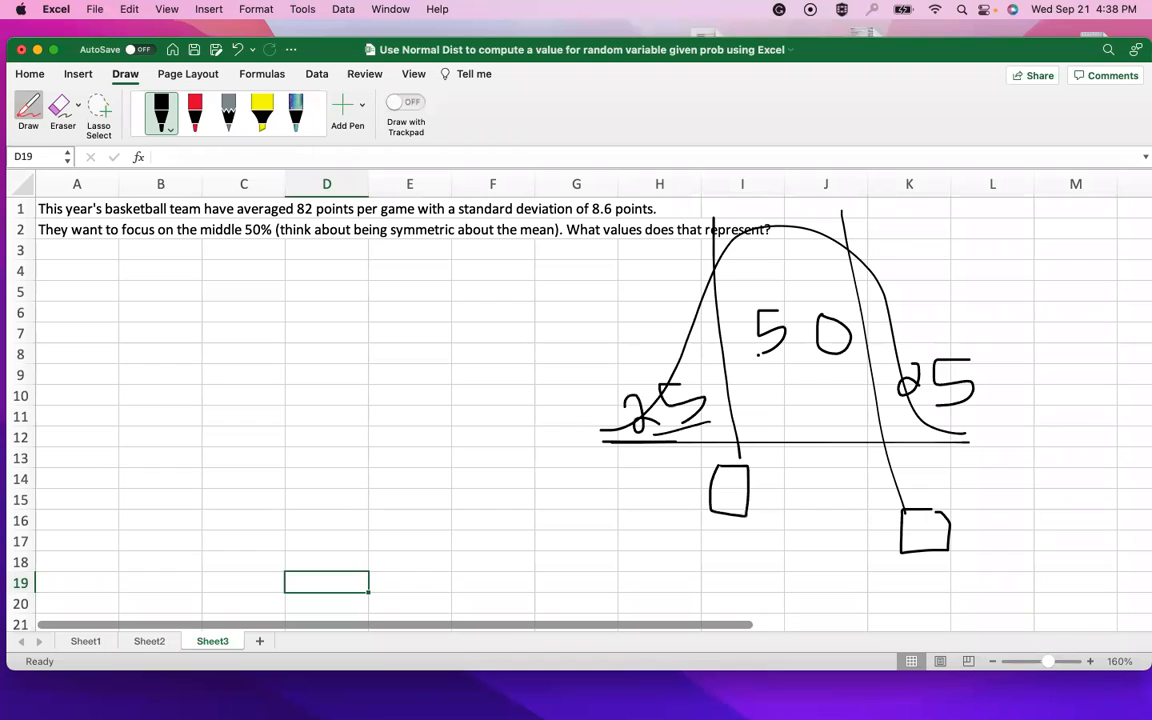
drag(860, 376, 760, 380)
click(28, 103)
Label cell A4 "prob" and enter 25% in B4
click(75, 268)
text(prob)
key(Tab)
text(25%)
key(Return)
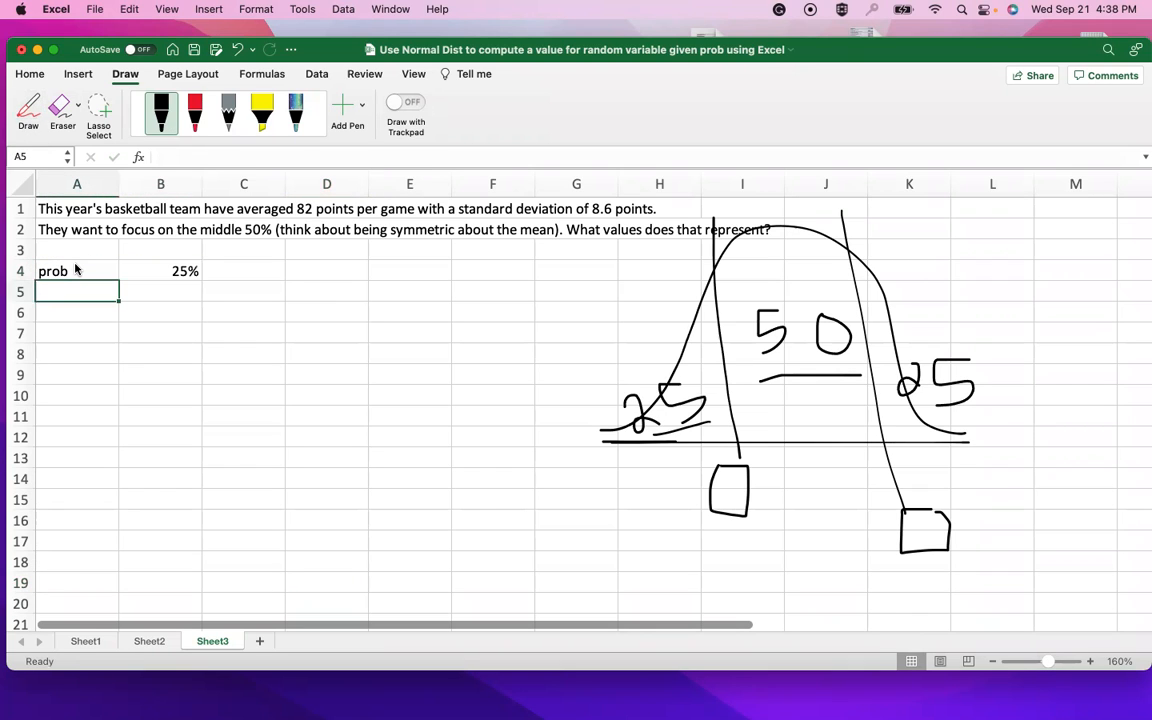
Label cell A5 "prob" and enter 75% in B5
text(prob)
key(Tab)
text(75%)
key(Return)
click(168, 293)
double_click(168, 293)
key(BackSpace)
key(Return)
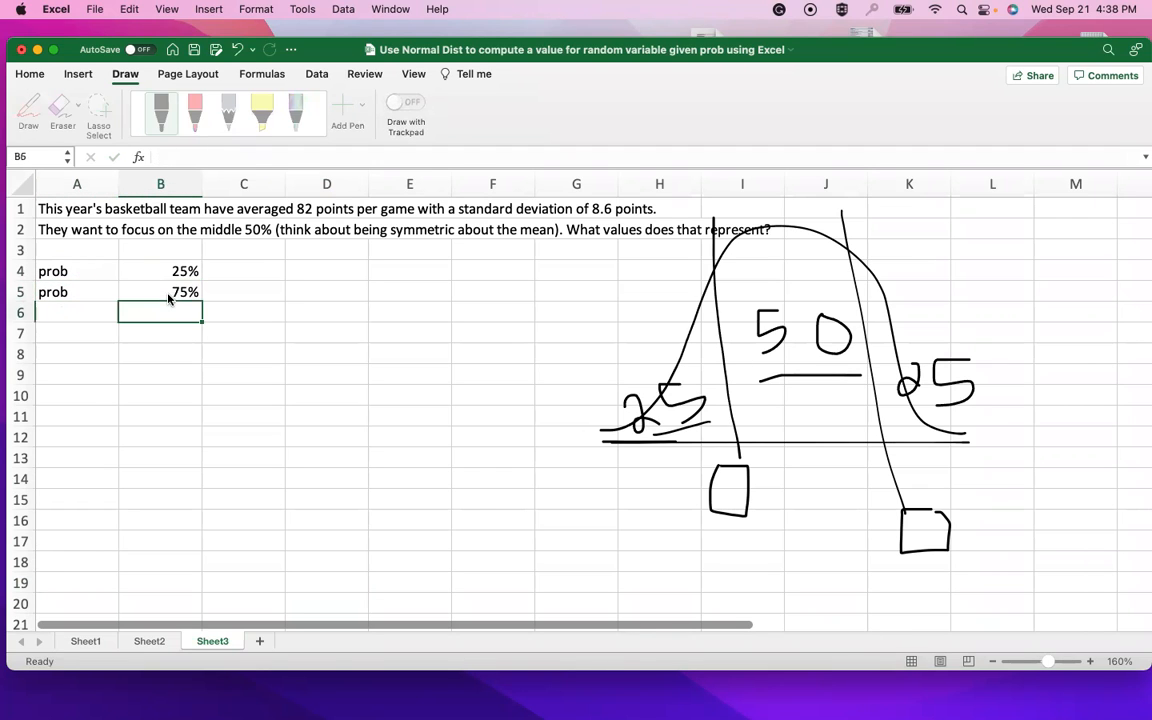
Label cell A6 "mean" and enter 82 in B6
click(63, 319)
text(mean)
key(Tab)
text(82)
key(Return)
Set the number format of B6 to General and re-enter the mean as 82
click(159, 319)
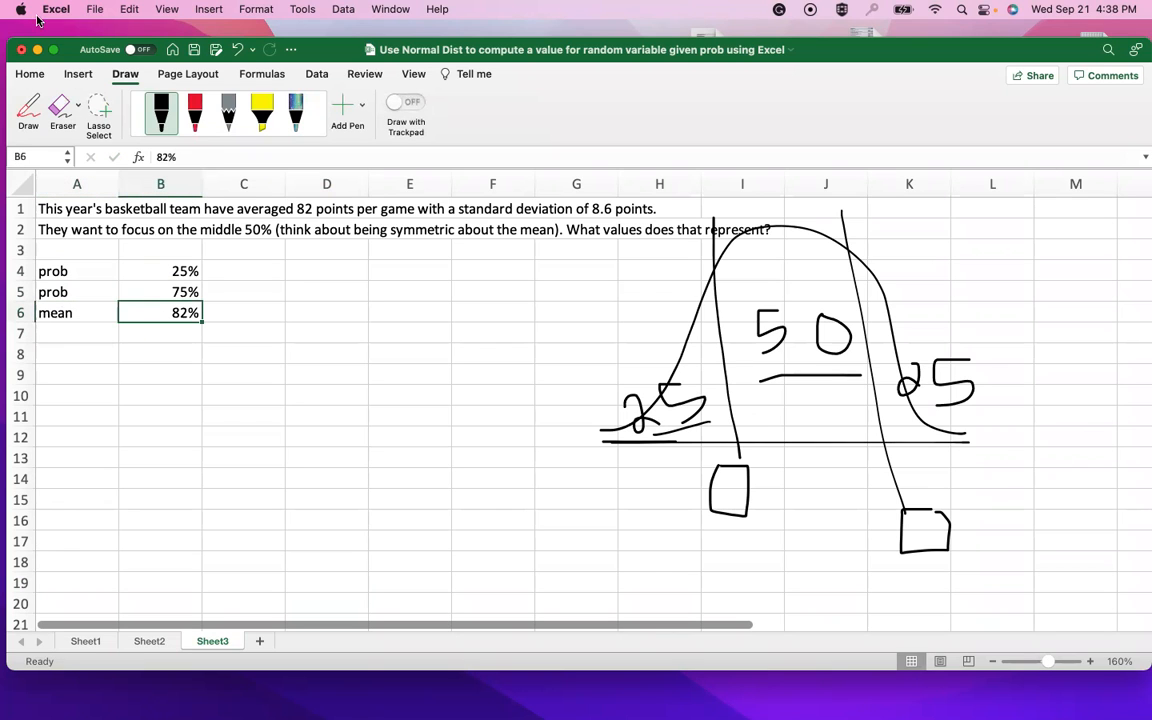
click(30, 74)
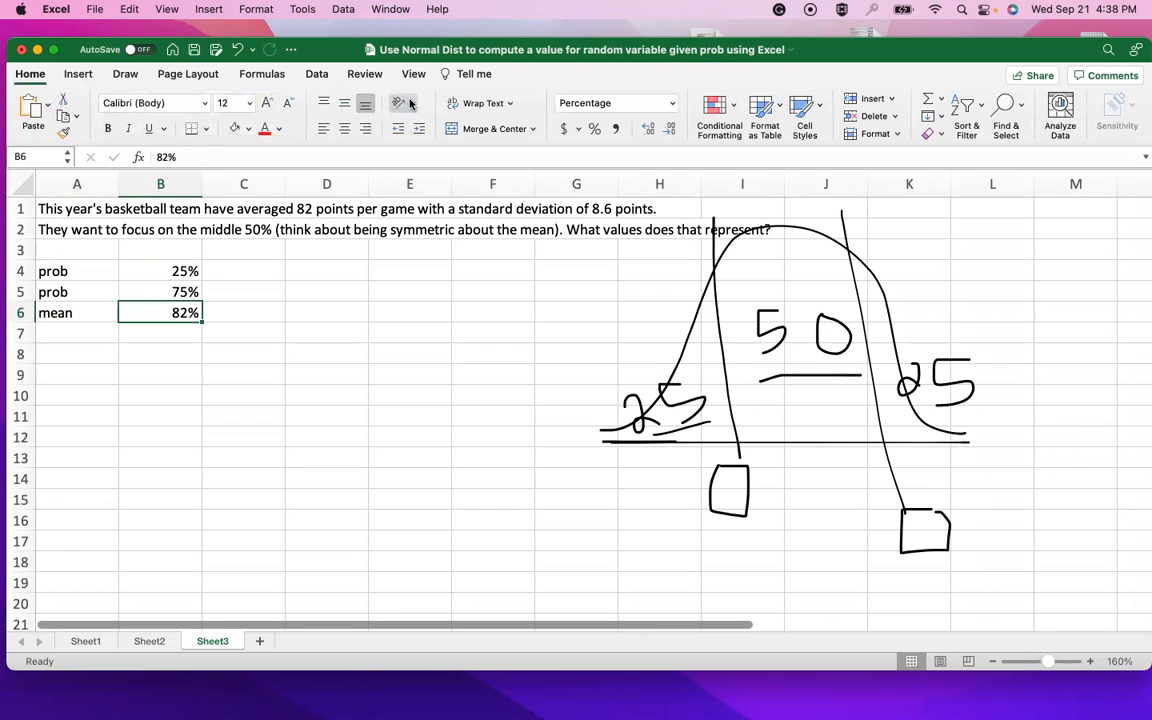
click(672, 103)
click(607, 128)
click(244, 298)
click(190, 312)
key(Delete)
text(82)
key(Return)
Label cell A7 "stnd dev" and enter 8.6 in B7
click(50, 334)
text(std dev)
key(Return)
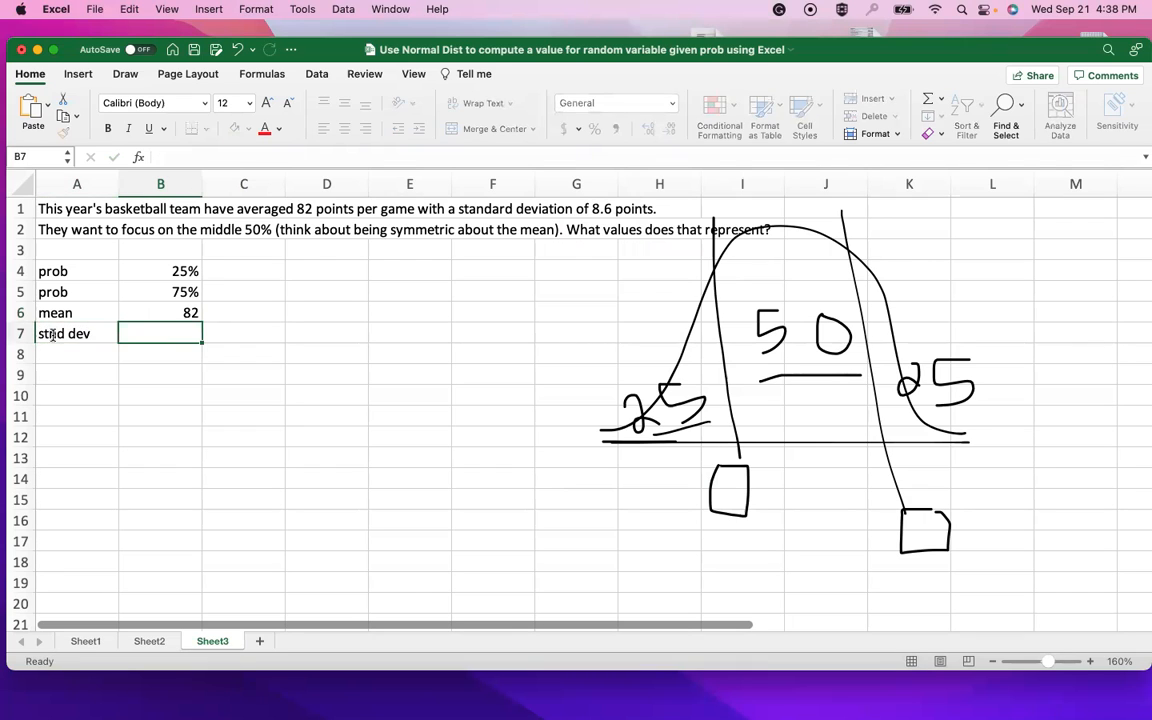
text(8.6)
key(Return)
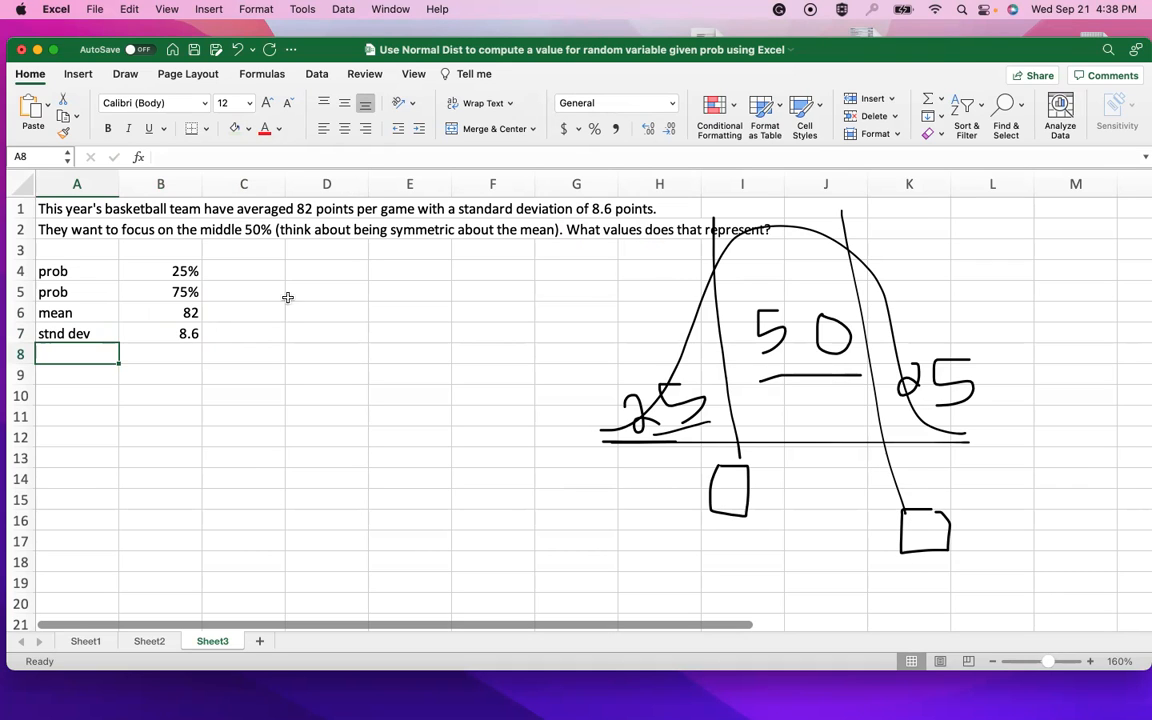
Calculate the lower cutoff score in D4 with =NORM.INV(B4,B6,B7)
click(316, 272)
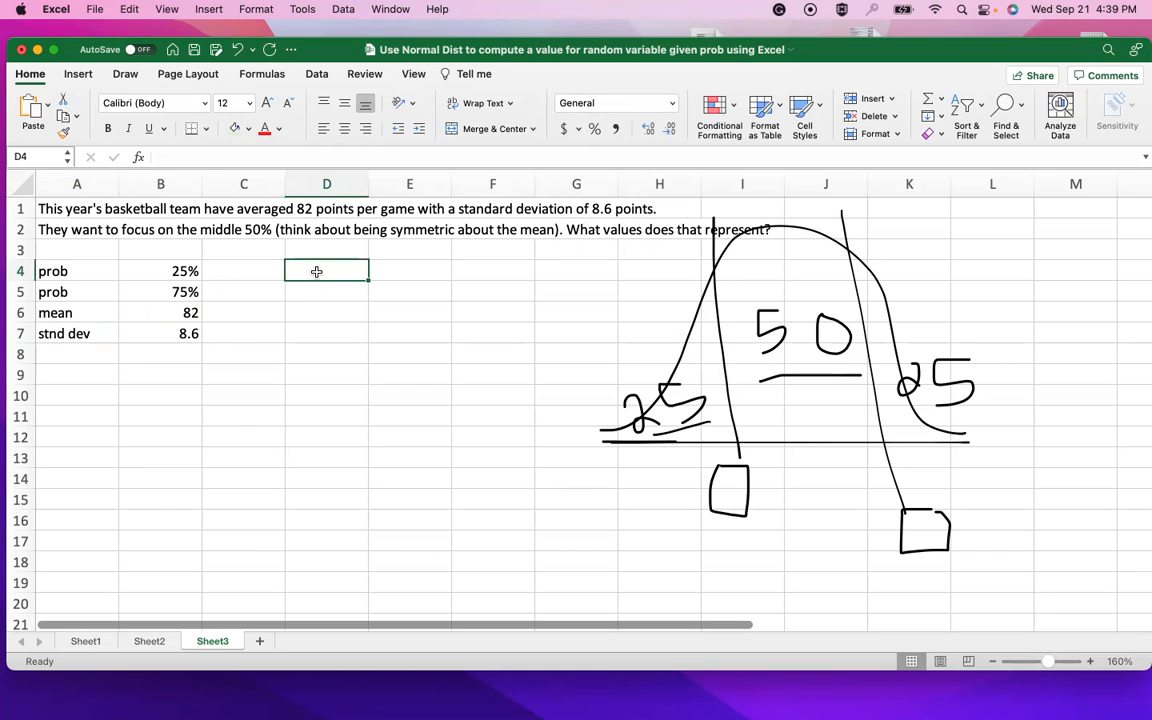
text(=norm)
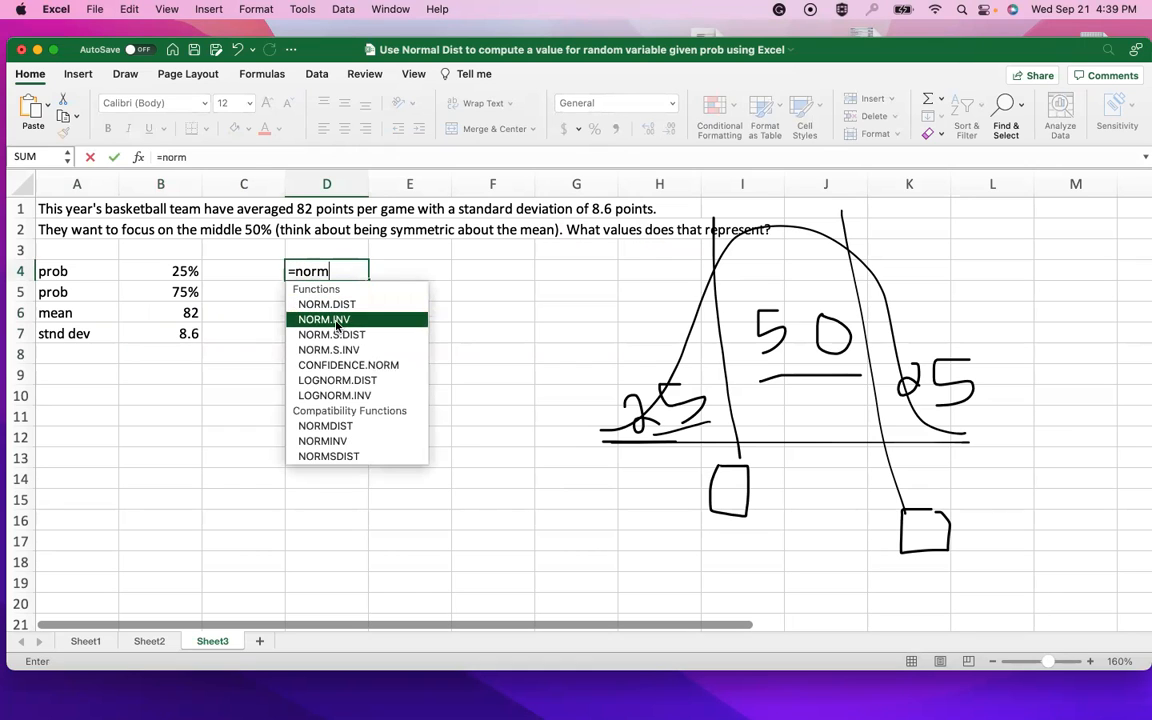
click(337, 322)
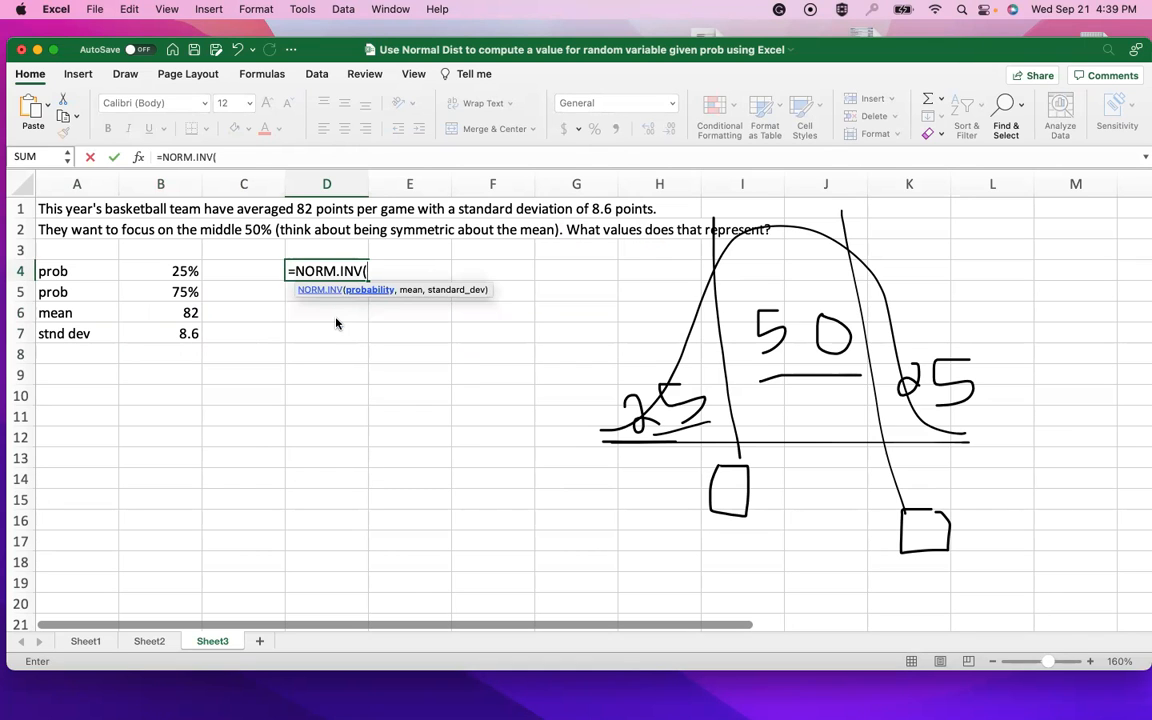
click(172, 271)
text(,)
click(171, 313)
text(,)
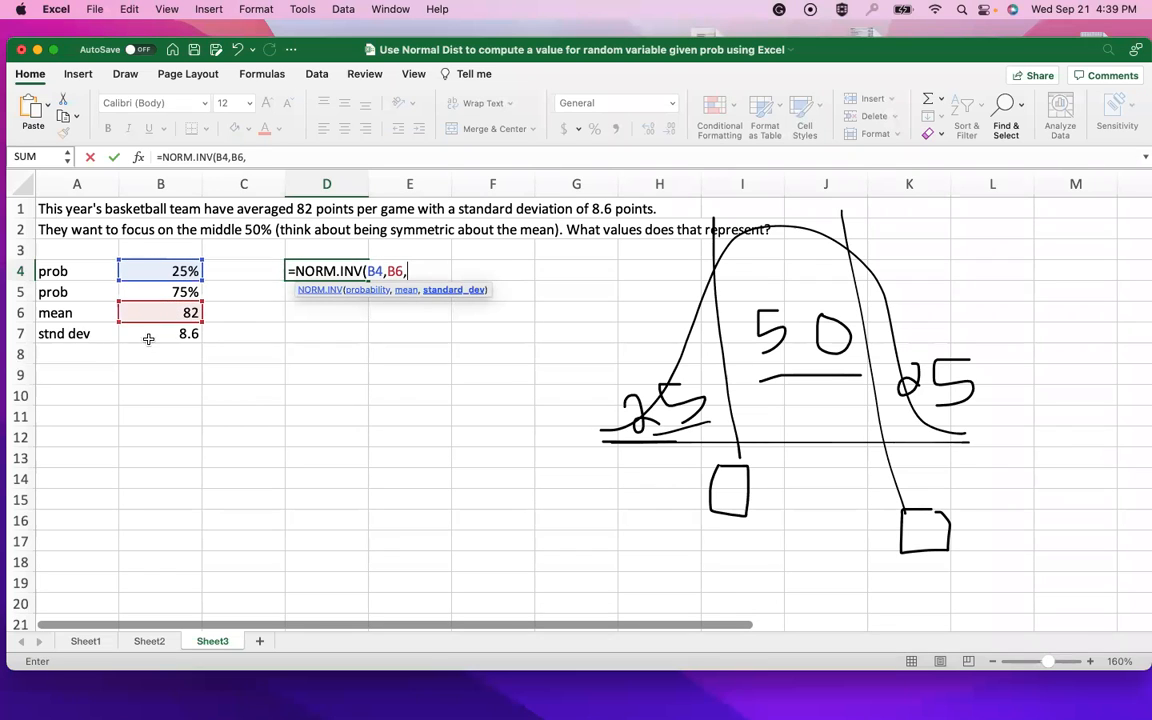
click(148, 334)
text())
key(Return)
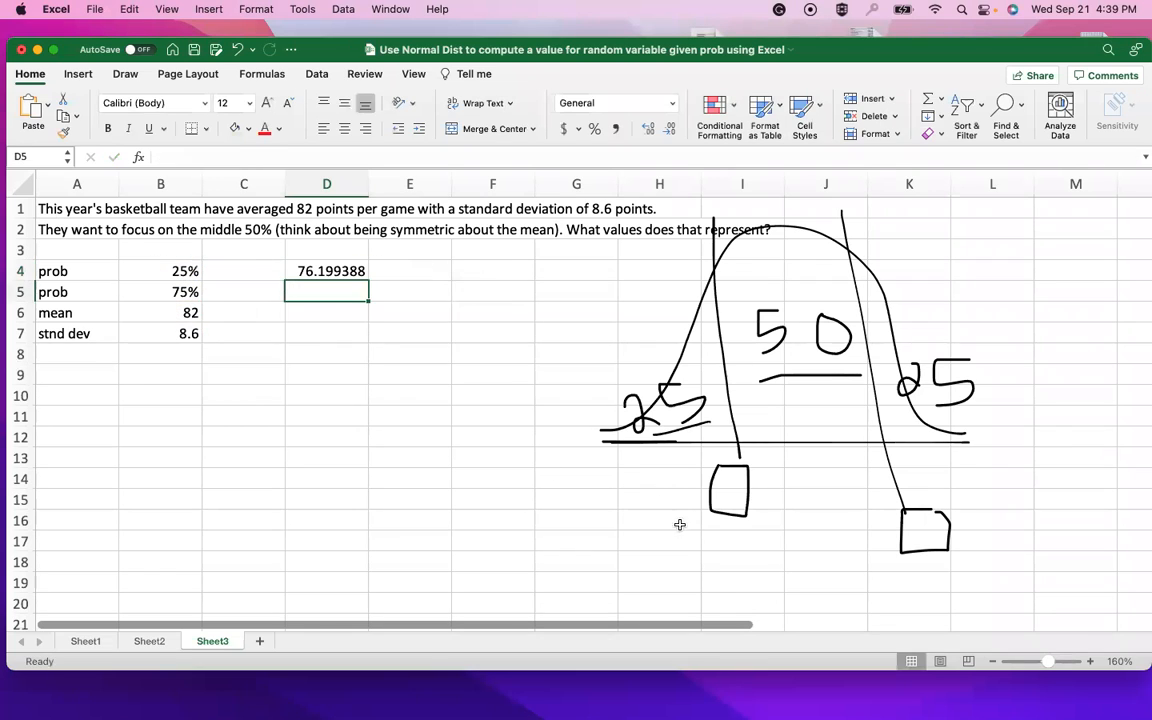
Handwrite 76 in red ink below the box of the lower cutoff line and stop inking
click(125, 74)
click(198, 116)
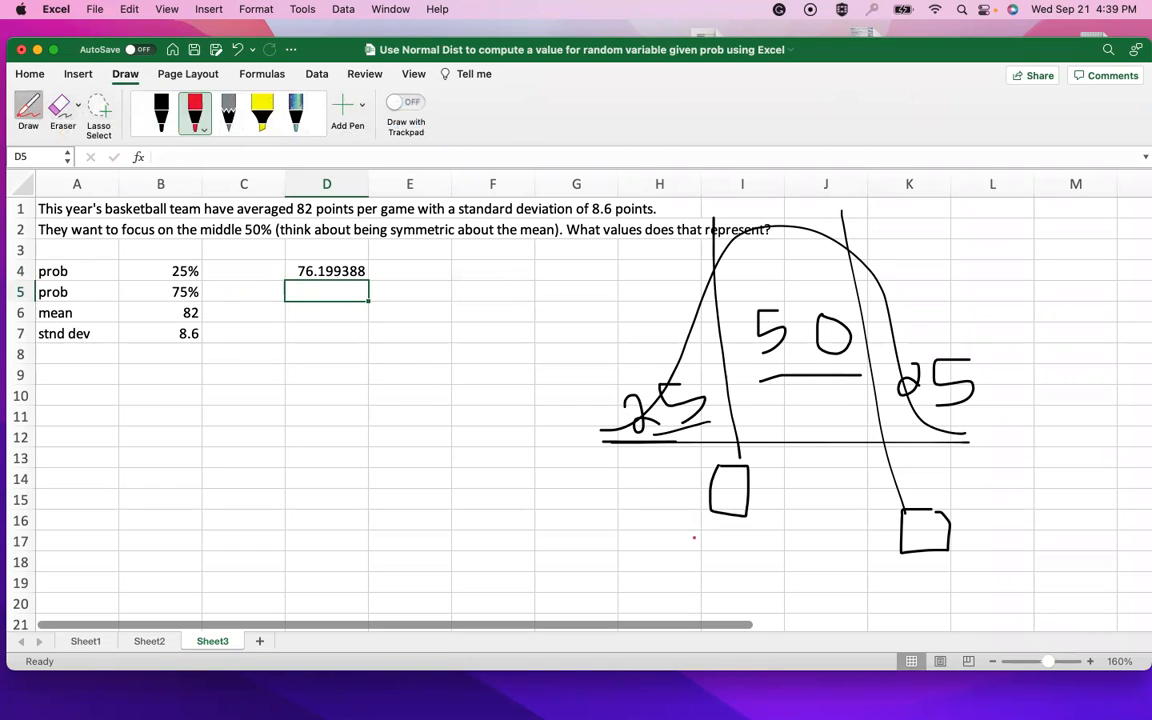
mouse_move(667, 533)
mouse_down()
mouse_move(688, 571)
mouse_move(726, 555)
mouse_up()
click(28, 110)
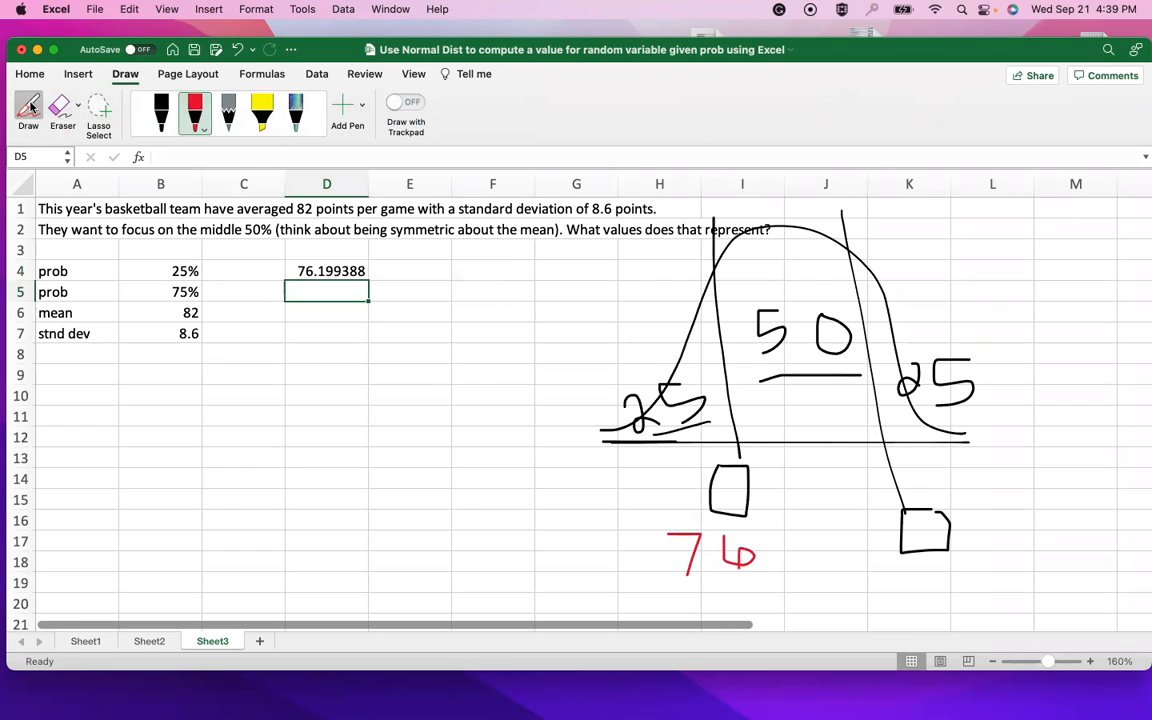
Calculate the upper cutoff score in D6 with =NORM.INV(B5,B6,B7)
click(307, 305)
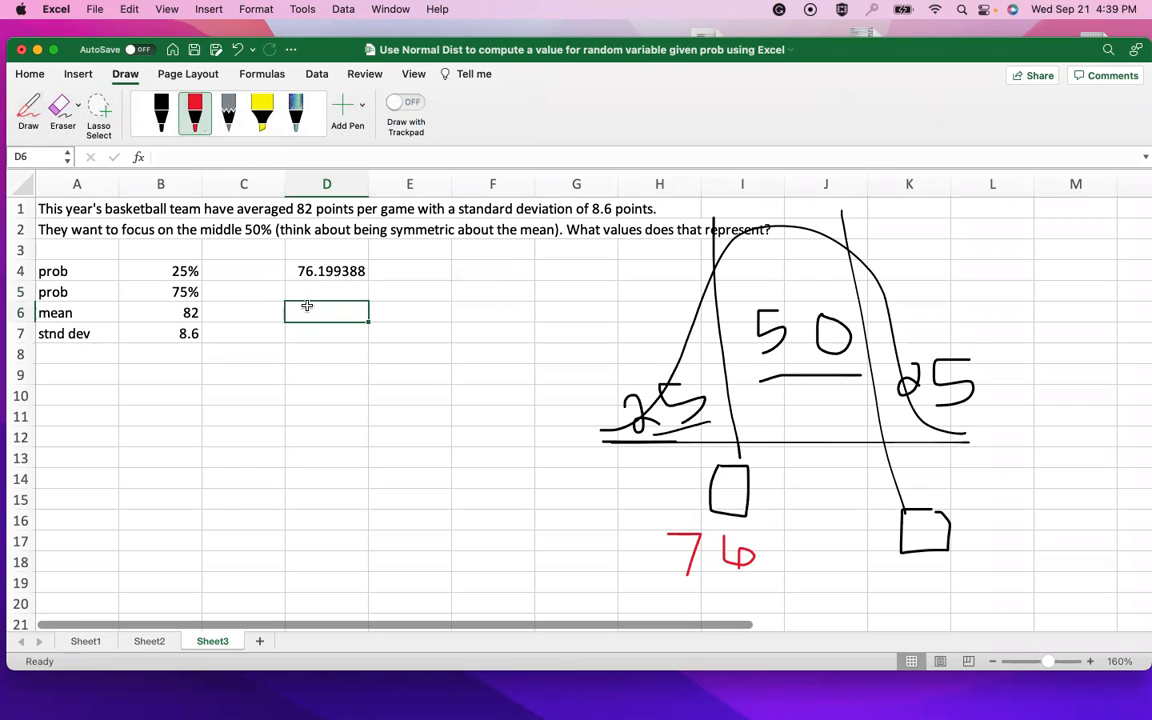
text(=norm)
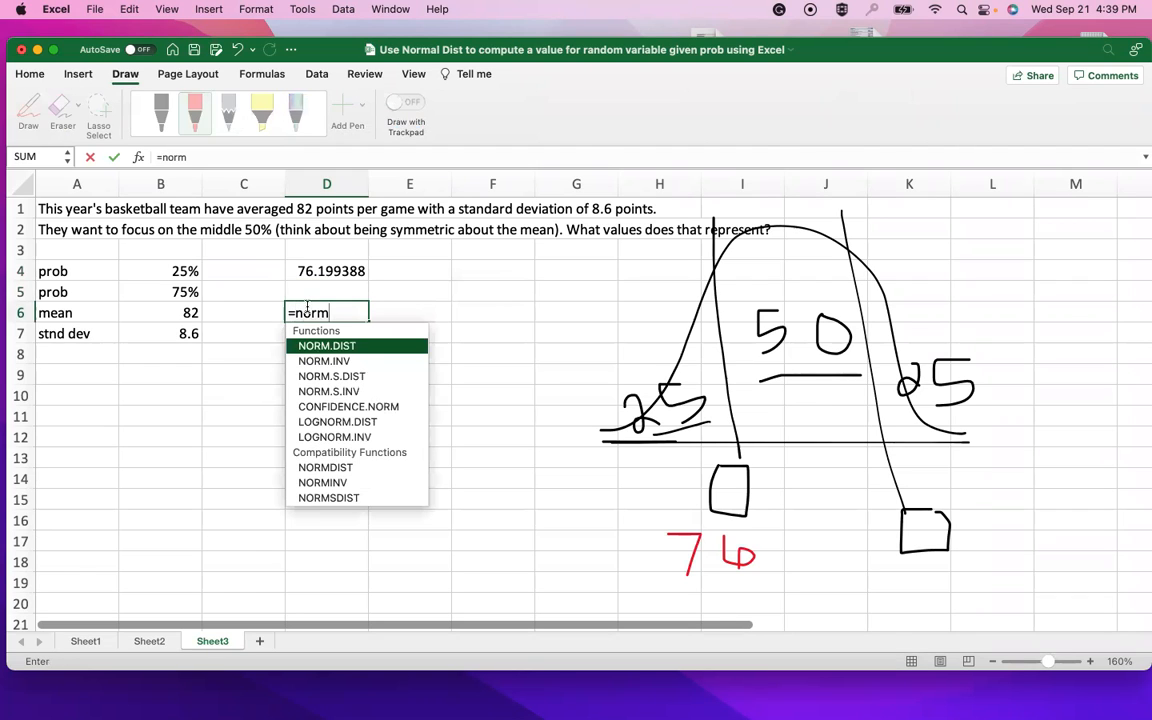
double_click(352, 366)
click(155, 290)
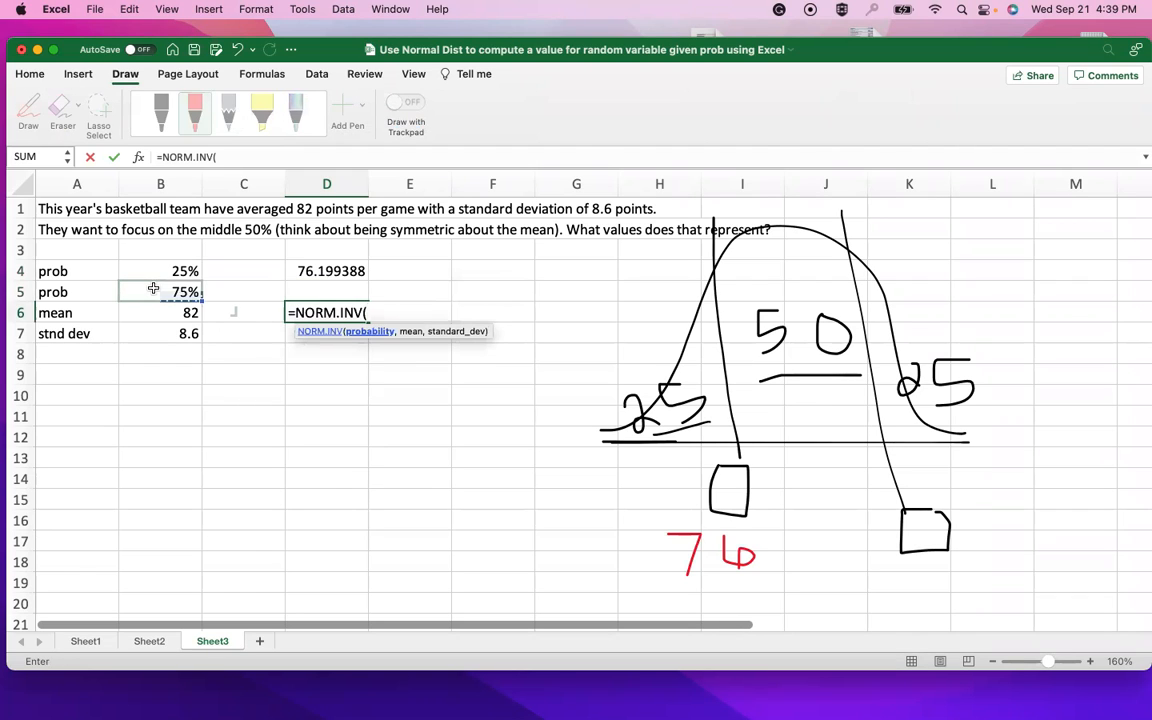
text(,)
click(168, 314)
text(,)
click(171, 337)
text())
key(Return)
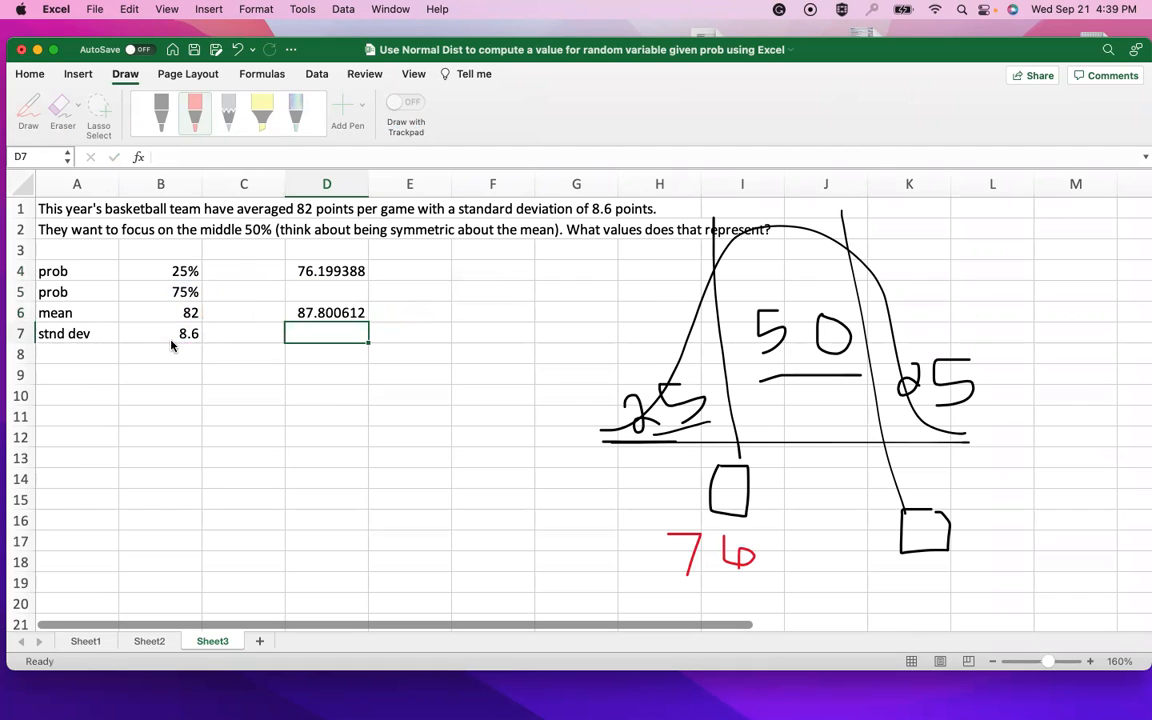
Handwrite 88 in red ink below the box of the upper cutoff line and leave the drawing tools
click(194, 112)
click(28, 108)
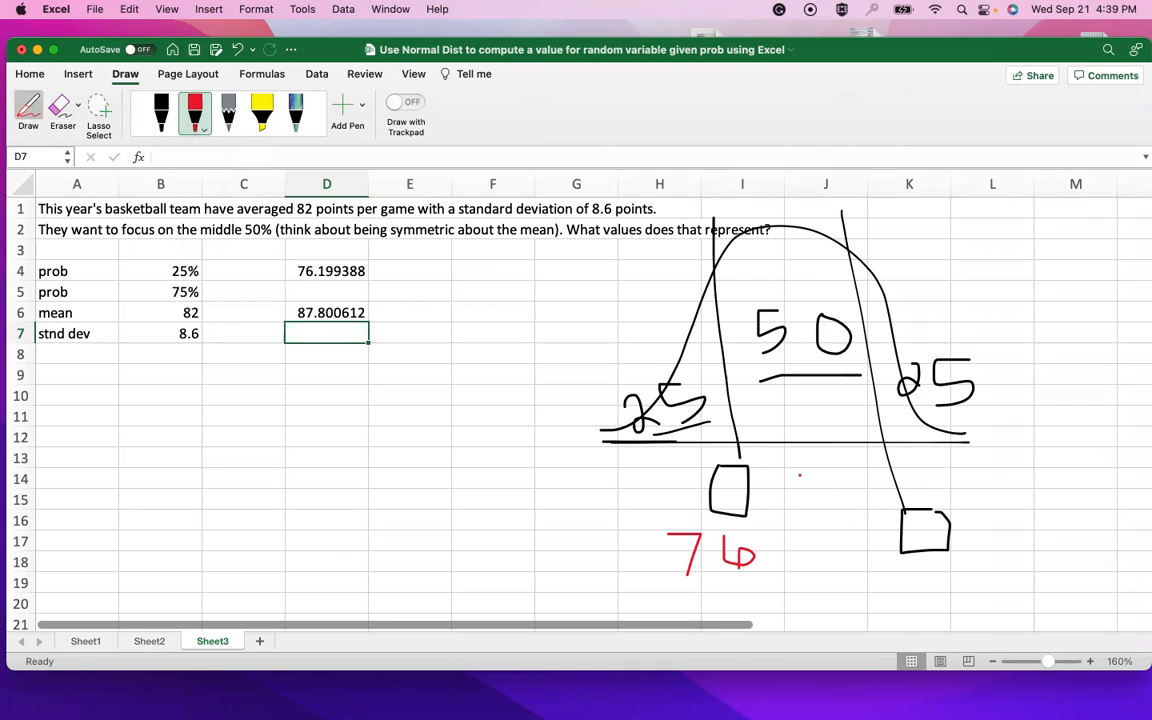
mouse_move(913, 577)
mouse_down()
mouse_move(903, 572)
mouse_move(949, 574)
mouse_up()
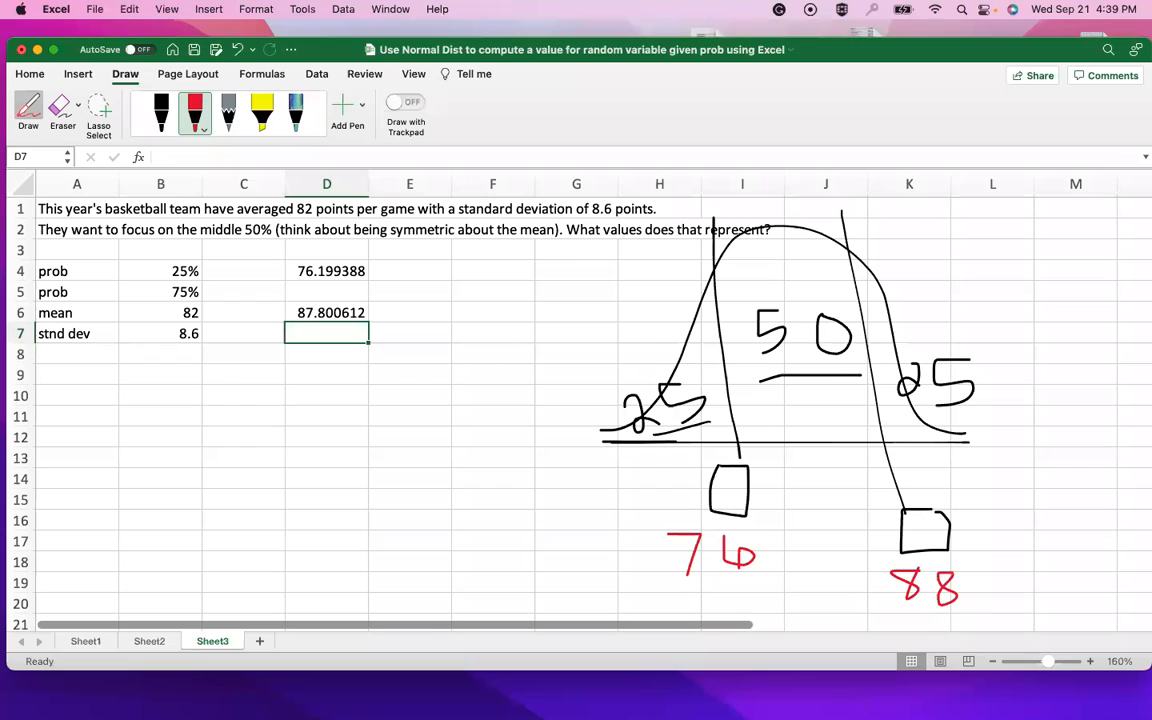
click(30, 74)
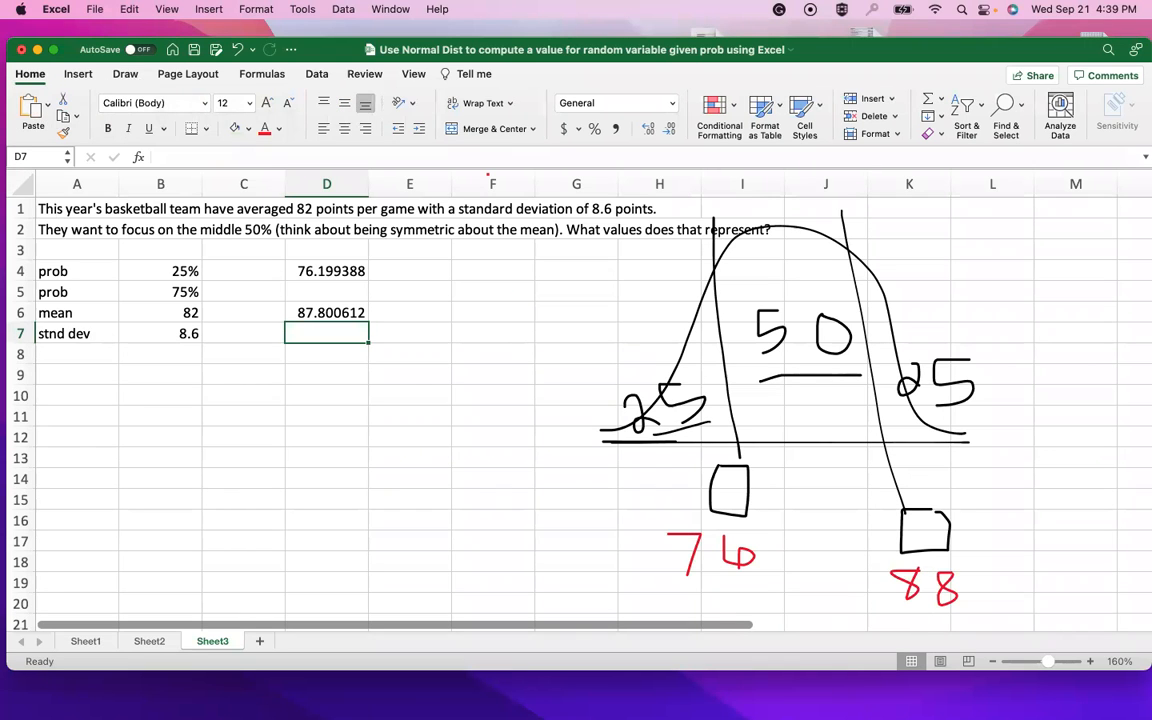